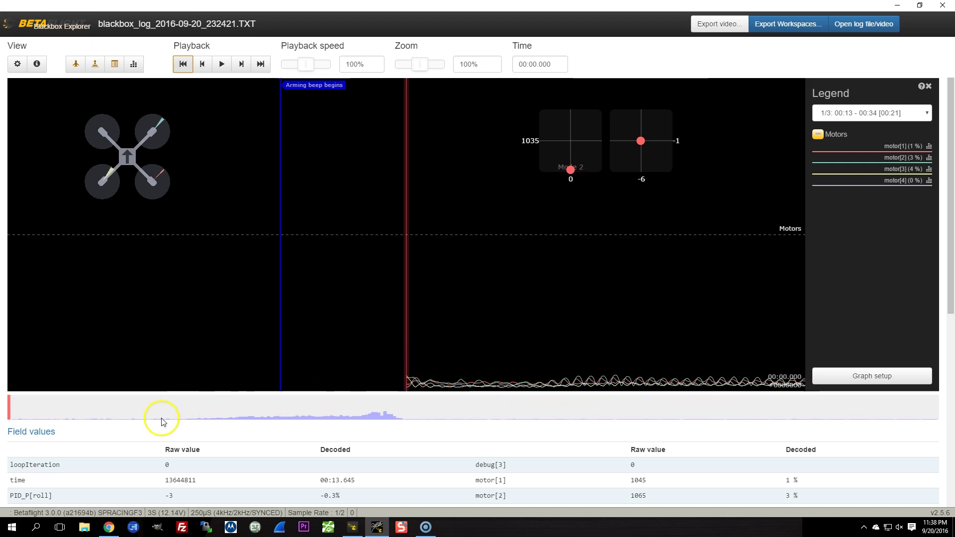
Drag the seek marker forward into the first flight section's motor data
left_click_drag(100, 413, 127, 416)
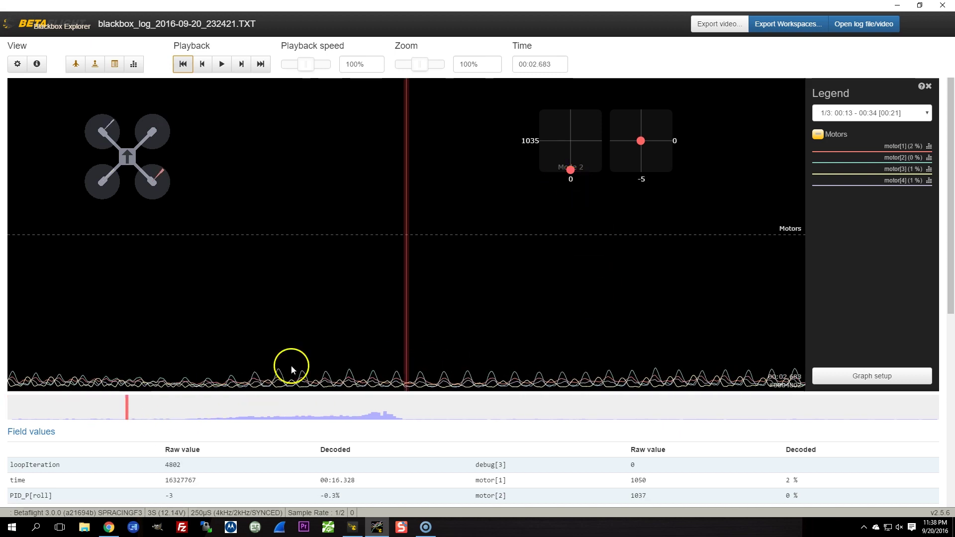
Advance the motor traces past 4 and 6 seconds to 00:07.178, then list the flight sections
left_click(643, 184)
left_click_drag(145, 416, 252, 417)
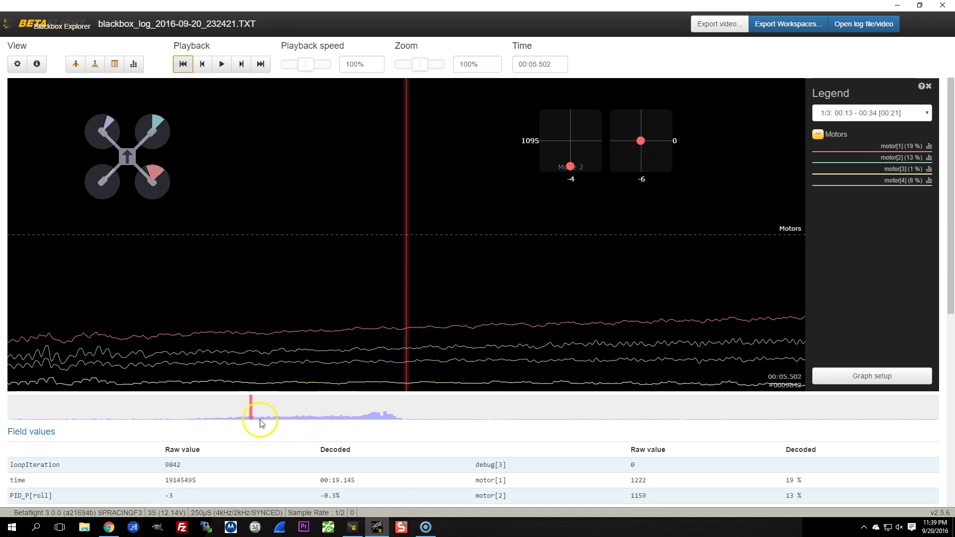
left_click_drag(258, 420, 335, 416)
mouse_move(347, 365)
left_mouse_down()
mouse_move(596, 347)
mouse_move(495, 343)
mouse_move(444, 353)
left_mouse_up()
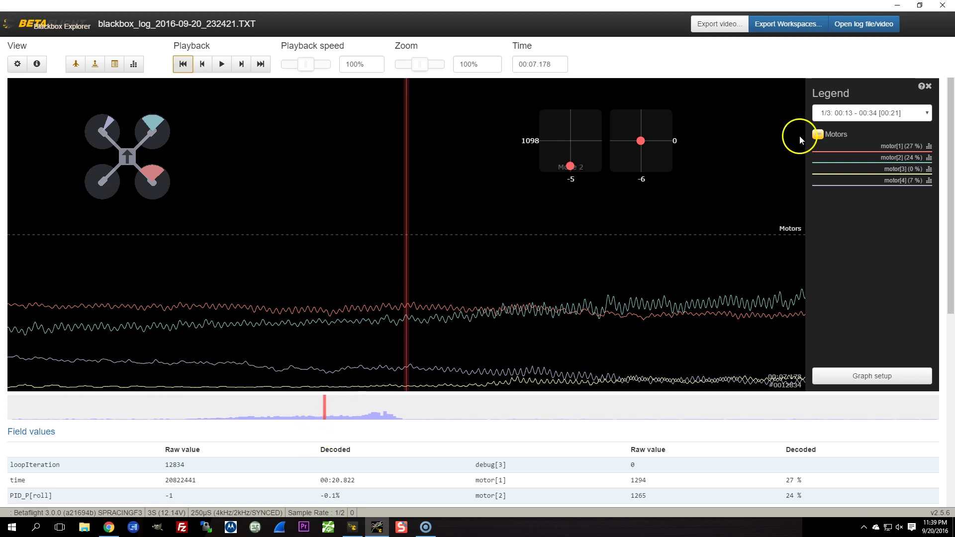
left_click(854, 114)
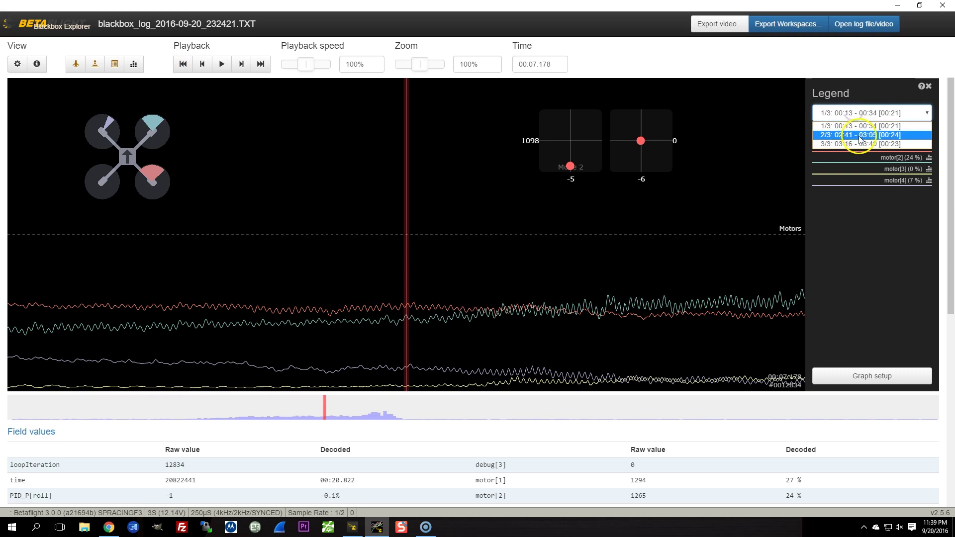
Load flight section 2/3, then switch to flight section 3/3 (03:16–03:40)
left_click(859, 135)
left_click(845, 113)
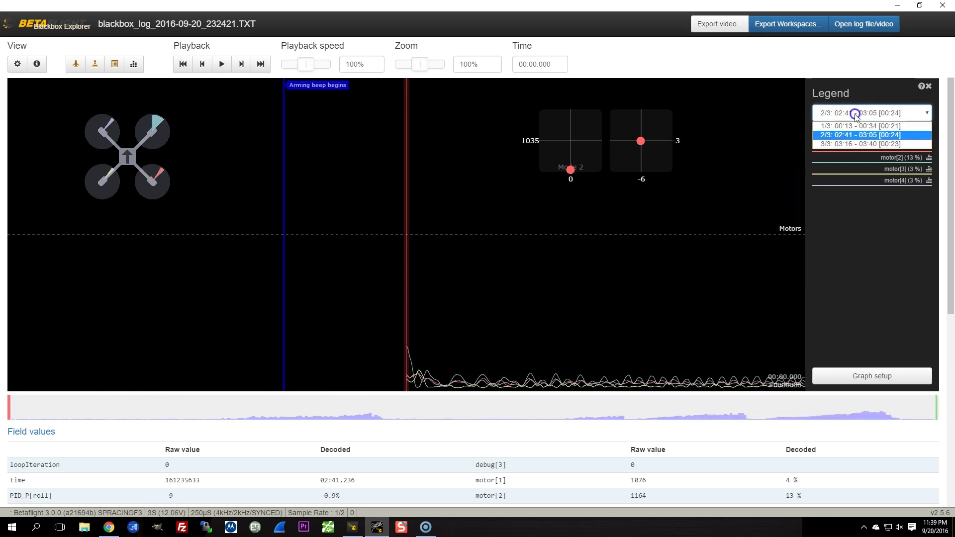
left_click(848, 147)
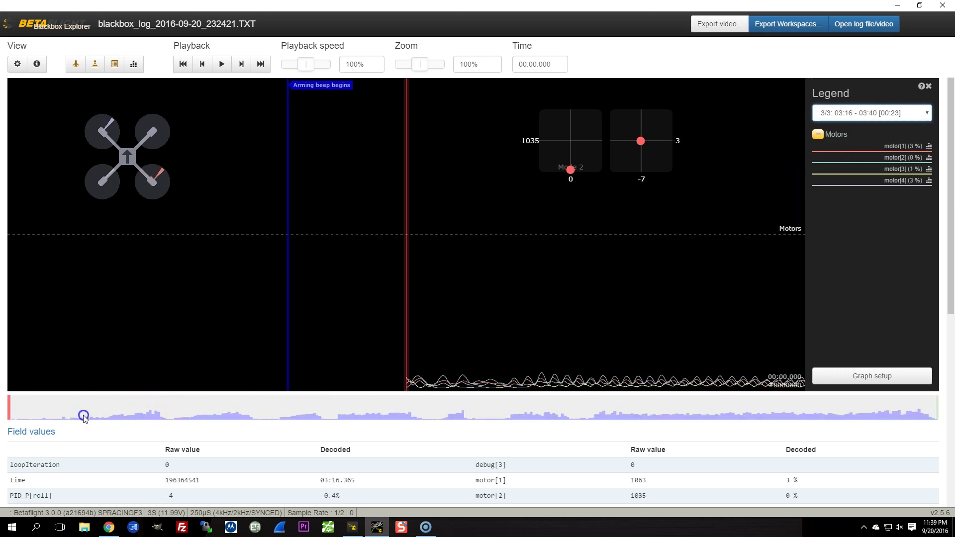
Pan through the first seconds of section 3/3 to inspect the motor spikes near 00:03.7
left_click(97, 415)
left_click_drag(98, 416, 154, 416)
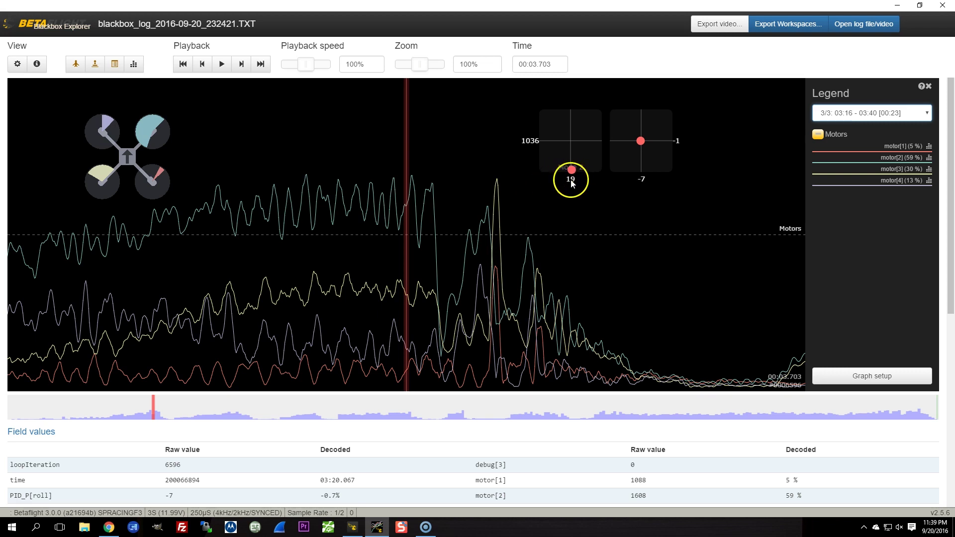
mouse_move(470, 274)
left_mouse_down()
mouse_move(529, 277)
mouse_move(462, 283)
left_mouse_up()
left_click_drag(542, 229, 277, 360)
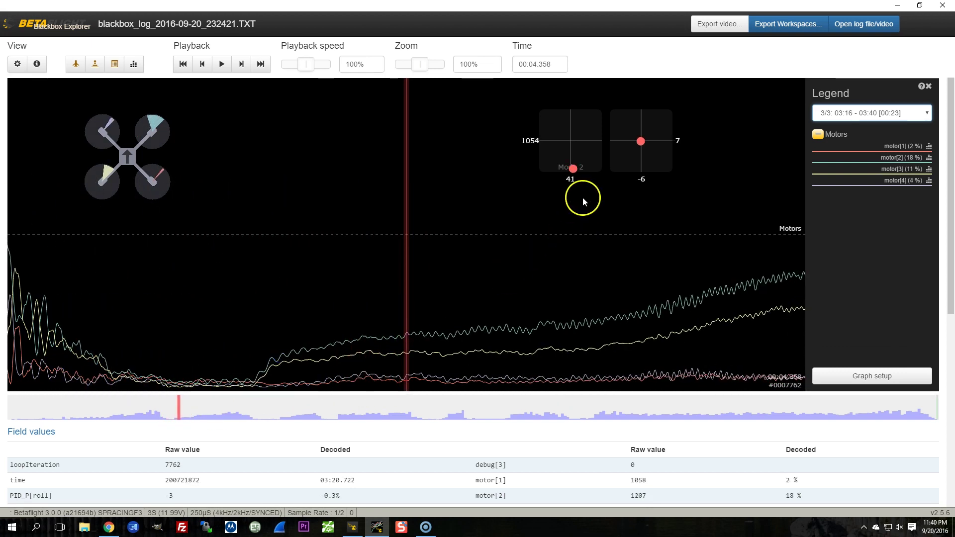
left_click_drag(539, 336, 50, 345)
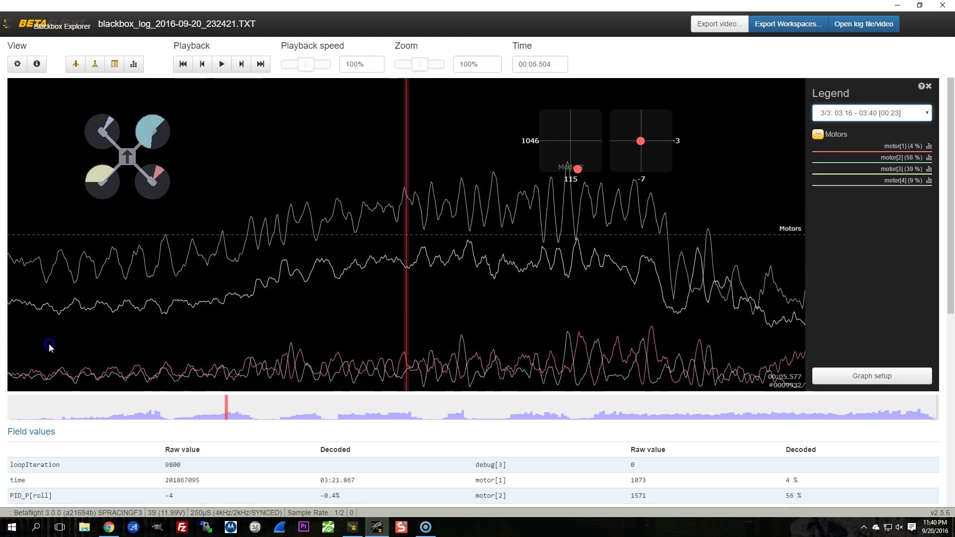
left_click_drag(246, 343, 486, 306)
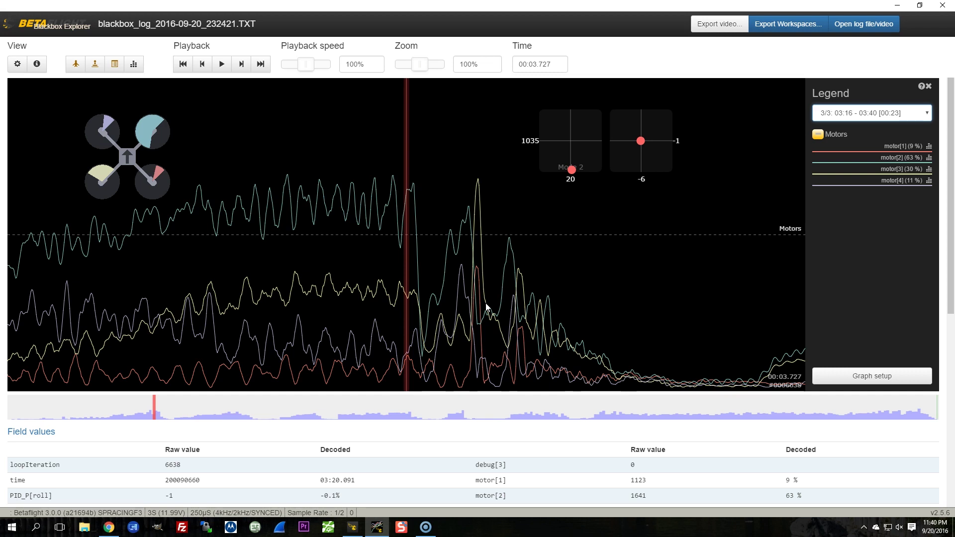
Return to flight section 1/3 at 00:08.241, where the motor traces spike
left_click(561, 309)
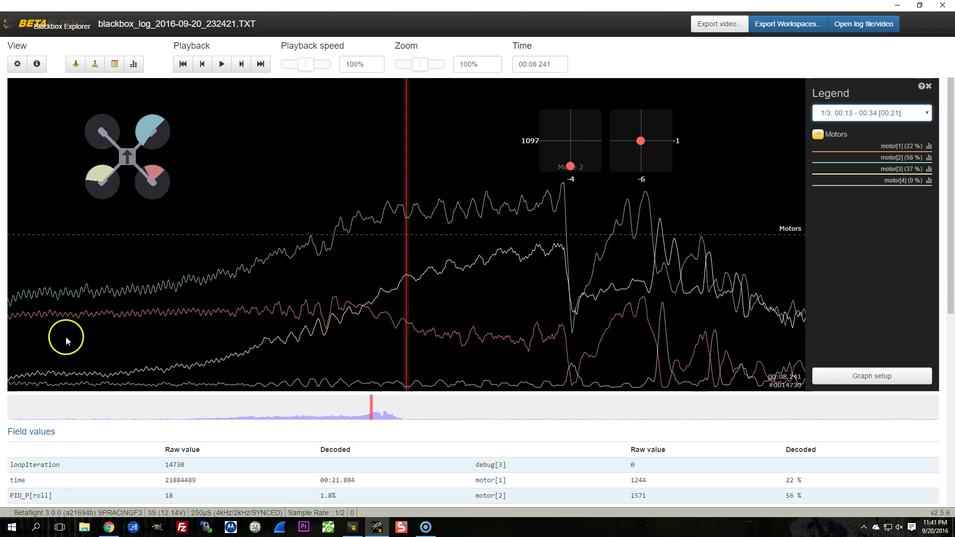
left_click(107, 141)
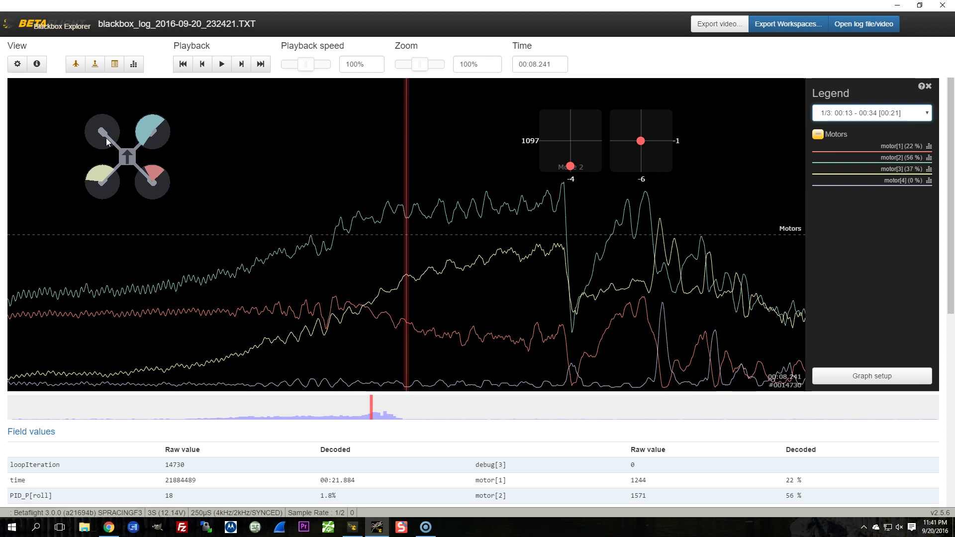
left_click(104, 141)
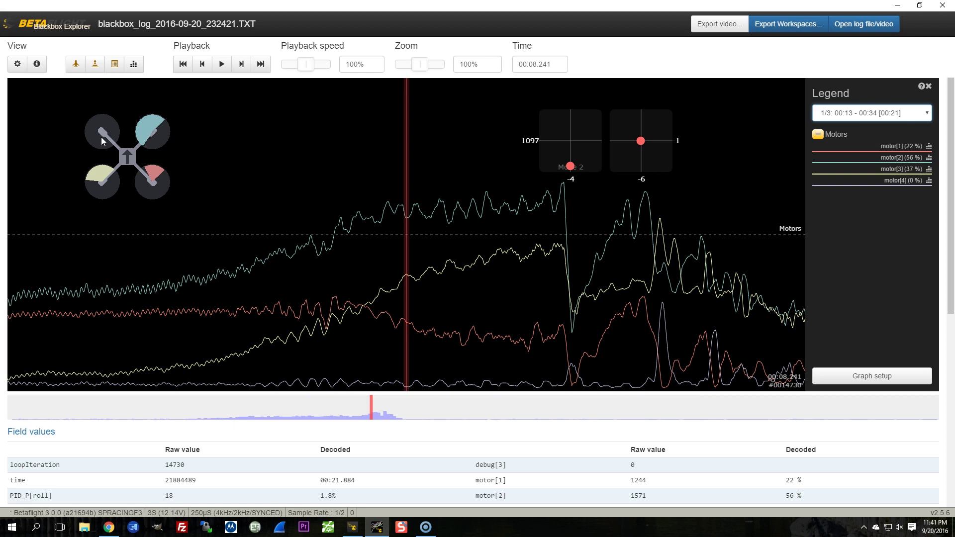
left_click(99, 131)
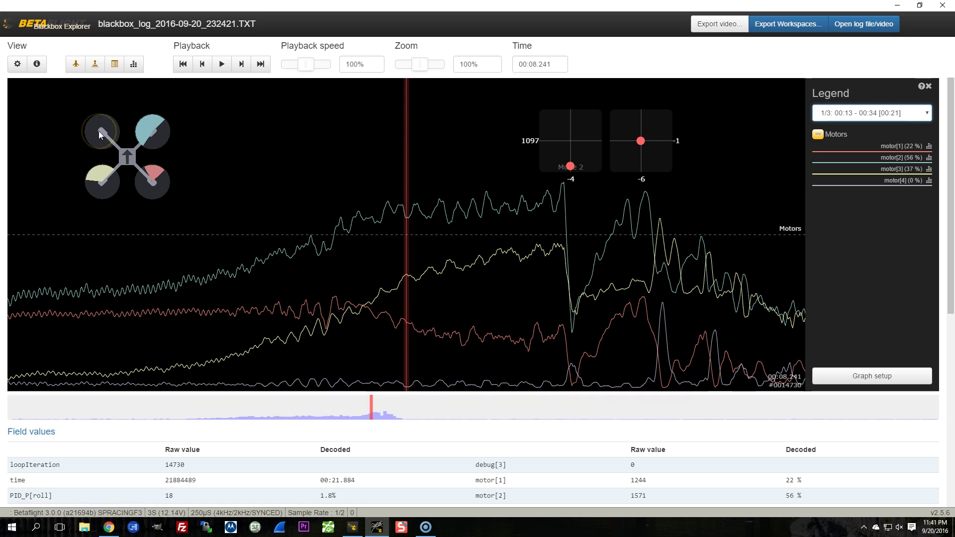
left_click(101, 135)
Remove all the motor fields from the Motors graph in the graph setup
left_click(441, 219)
left_click(840, 375)
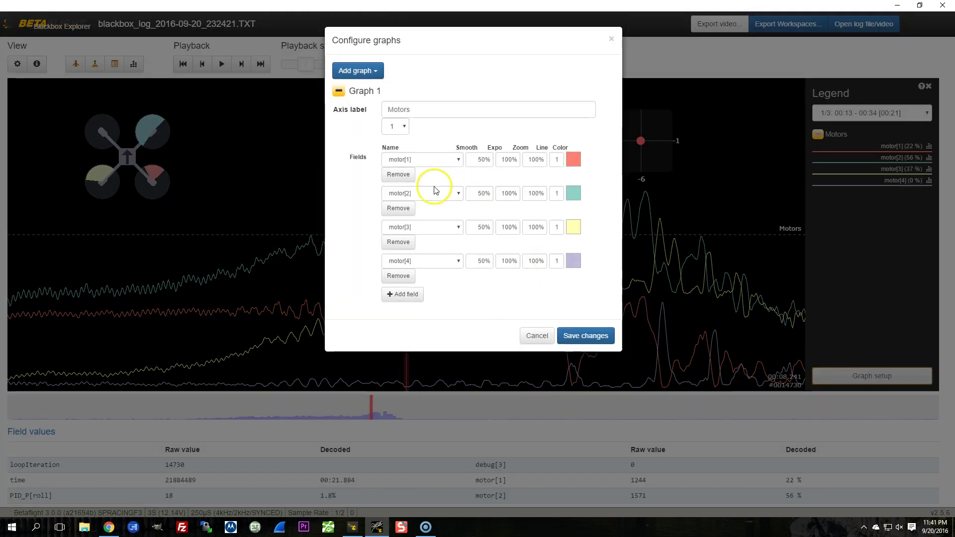
left_click(396, 175)
left_click(395, 175)
left_click(395, 175)
left_click(395, 175)
Add and save a custom graph plotting PID_sum, then move back to about 00:04.030
left_click(363, 73)
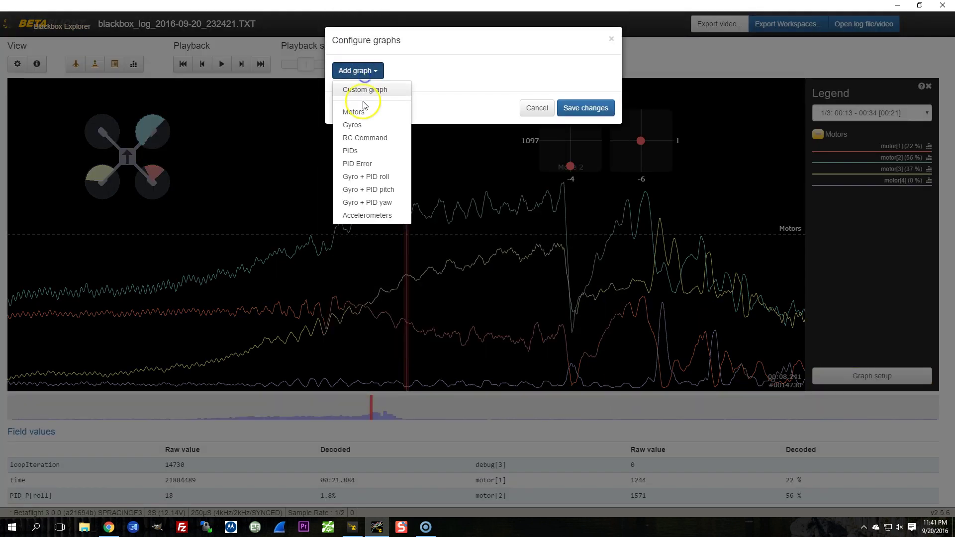
left_click(365, 94)
left_click(396, 159)
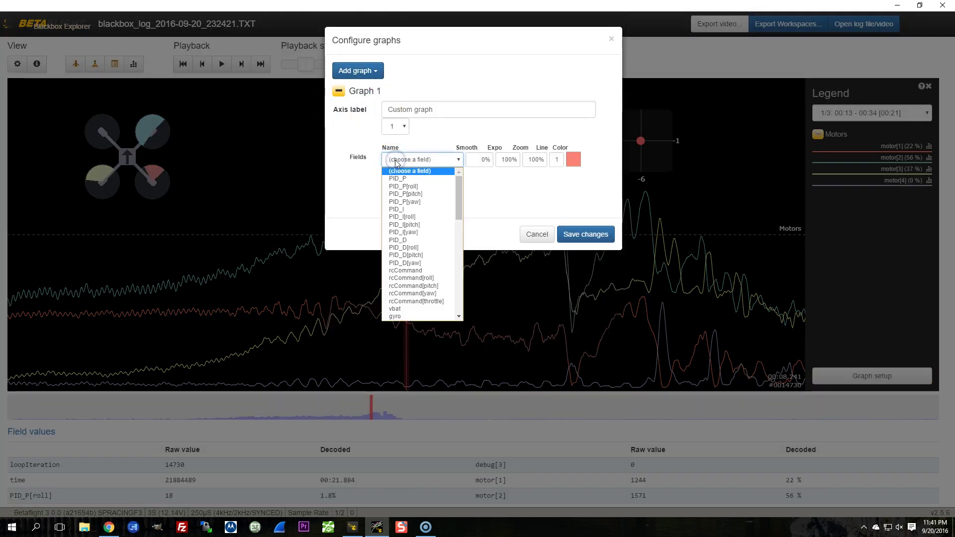
scroll(417, 227, "down", 4)
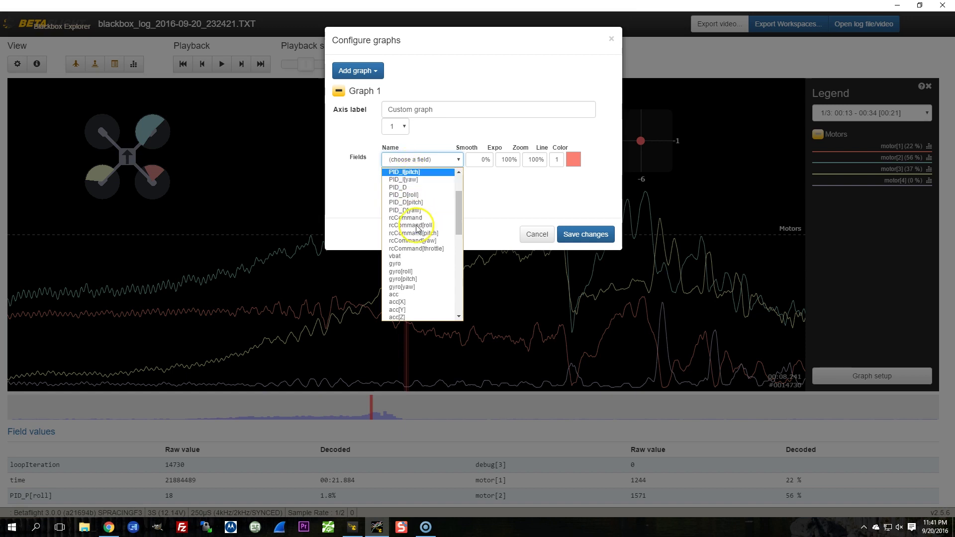
scroll(416, 229, "down", 4)
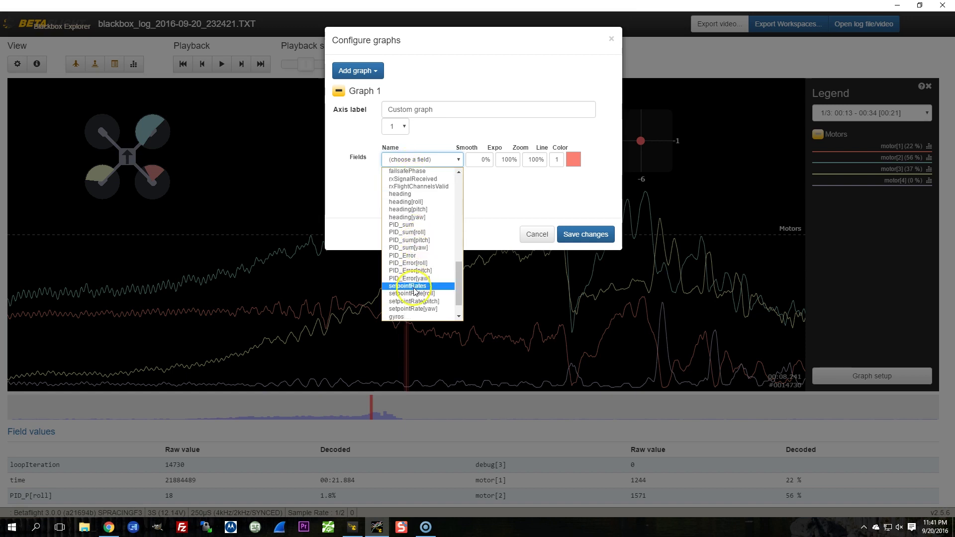
left_click(401, 225)
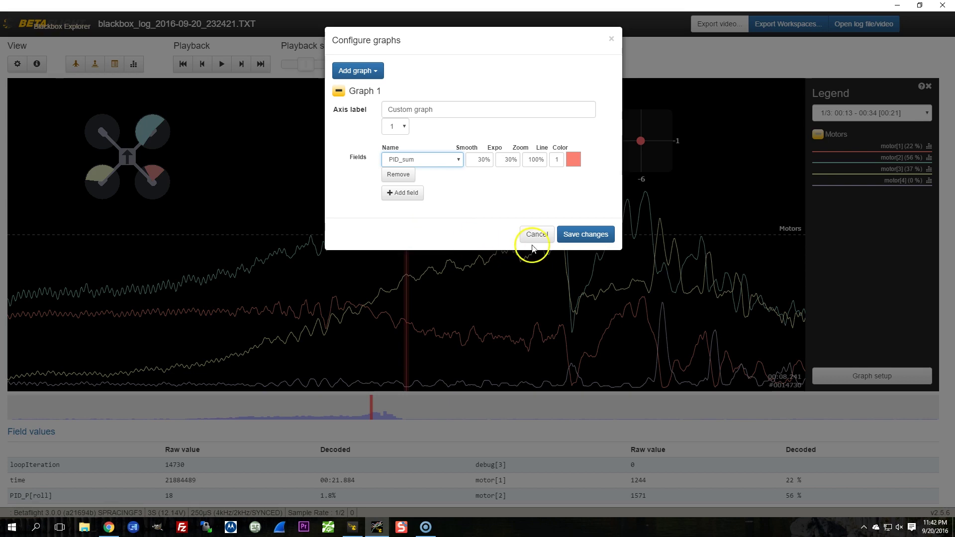
left_click(586, 235)
left_click_drag(219, 416, 187, 417)
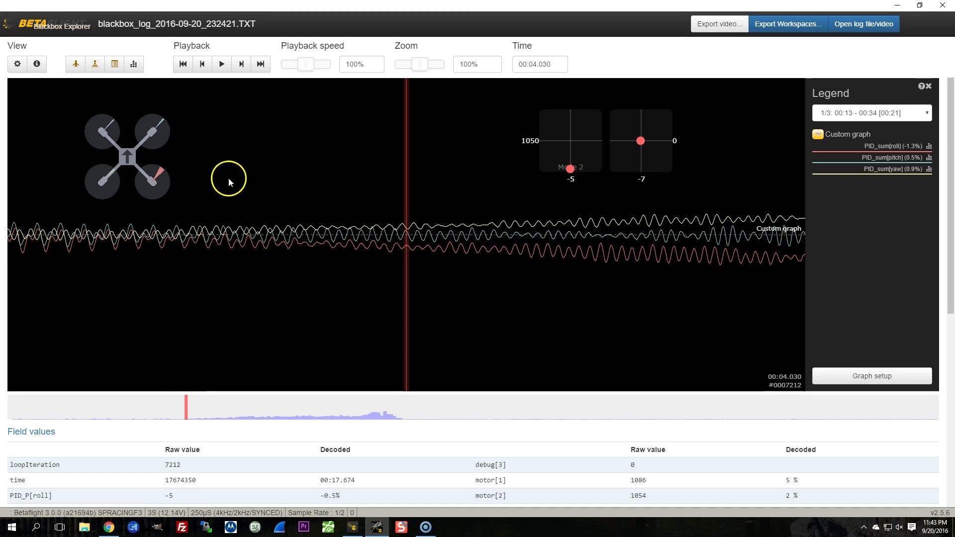
mouse_move(273, 321)
left_mouse_down()
mouse_move(420, 297)
mouse_move(592, 298)
mouse_move(416, 317)
mouse_move(149, 323)
left_mouse_up()
Pan the PID_sum traces between about 4 and 8 seconds, briefly playing the log, ending at 00:05.386
left_click(559, 132)
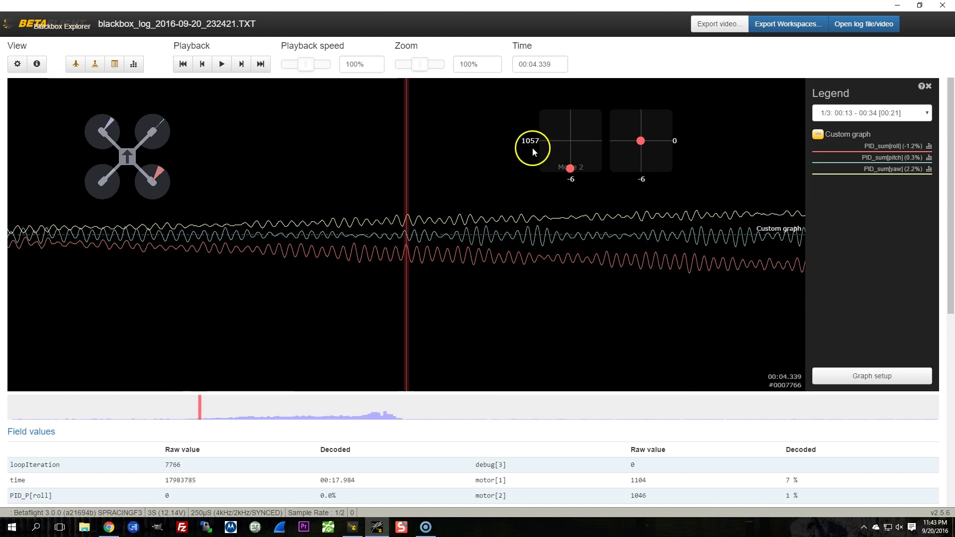
left_click_drag(652, 324, 541, 327)
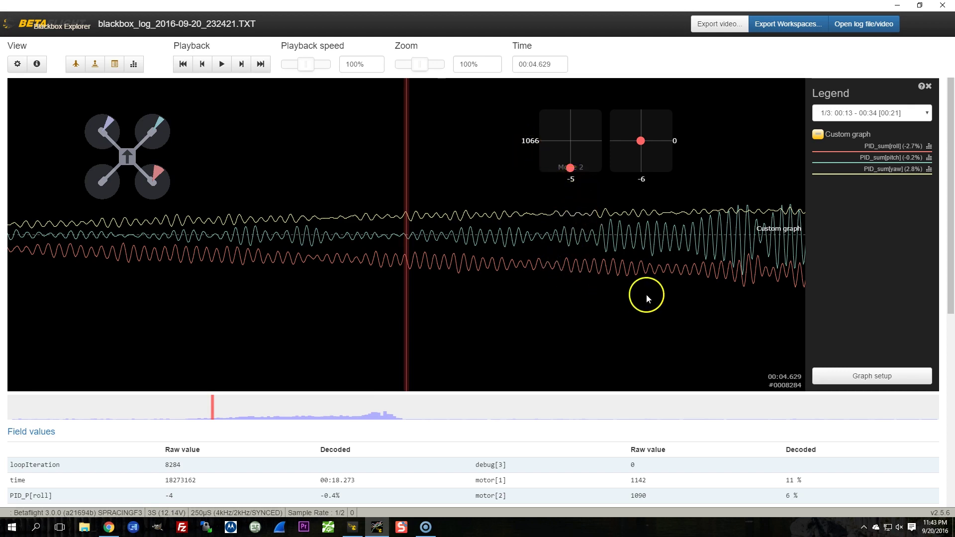
left_click_drag(646, 297, 262, 277)
left_click_drag(572, 276, 319, 260)
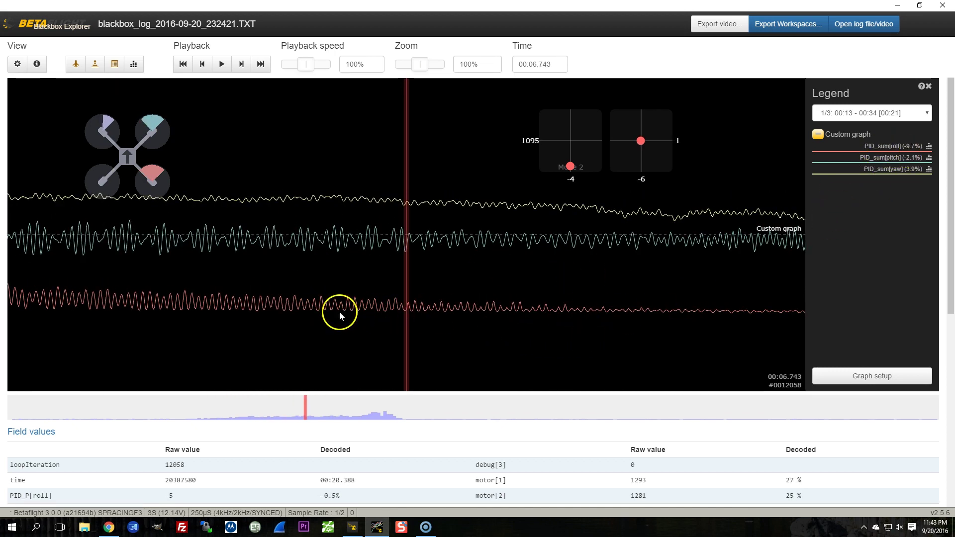
mouse_move(526, 305)
left_mouse_down()
mouse_move(661, 318)
mouse_move(848, 315)
mouse_move(314, 297)
left_mouse_up()
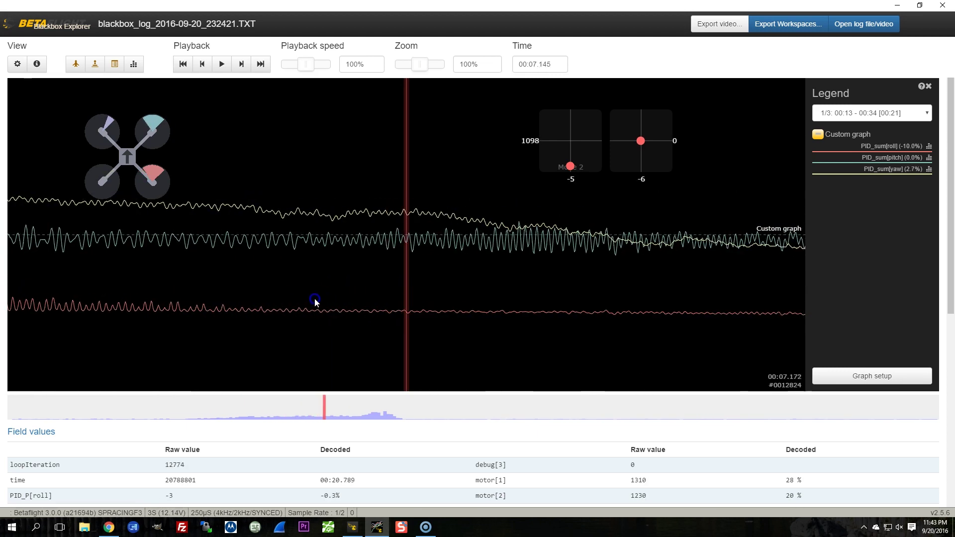
key("space")
key("space")
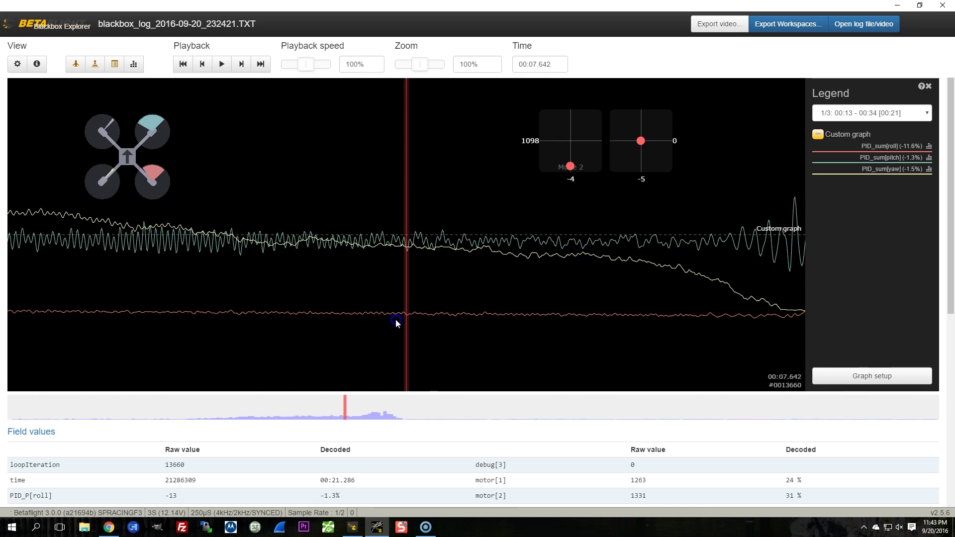
left_click_drag(395, 322, 174, 305)
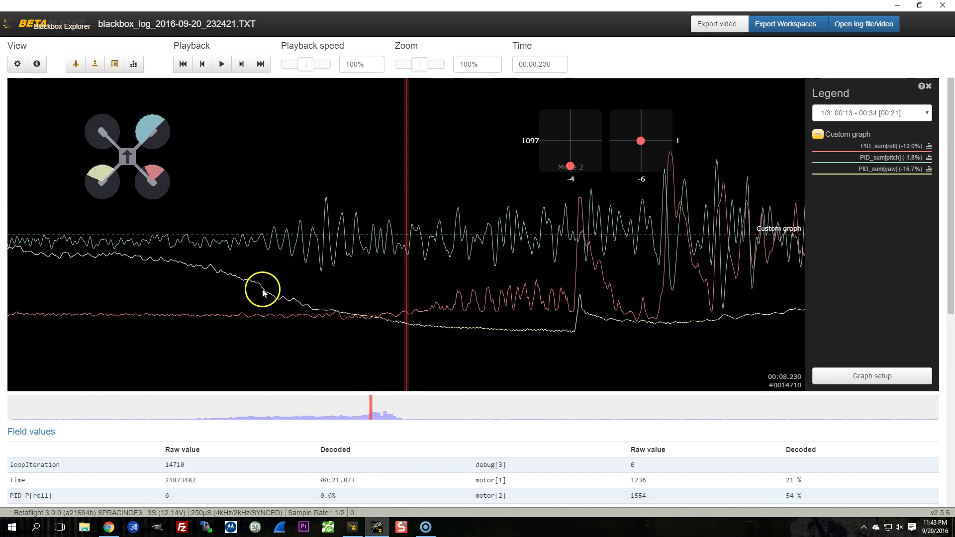
mouse_move(262, 291)
left_mouse_down()
mouse_move(367, 292)
mouse_move(499, 206)
mouse_move(617, 207)
mouse_move(567, 229)
mouse_move(449, 230)
mouse_move(933, 241)
mouse_move(947, 209)
mouse_move(721, 219)
mouse_move(947, 234)
mouse_move(947, 253)
mouse_move(519, 284)
mouse_move(612, 267)
mouse_move(219, 266)
mouse_move(924, 273)
mouse_move(586, 280)
mouse_move(848, 279)
mouse_move(879, 288)
mouse_move(800, 288)
left_mouse_up()
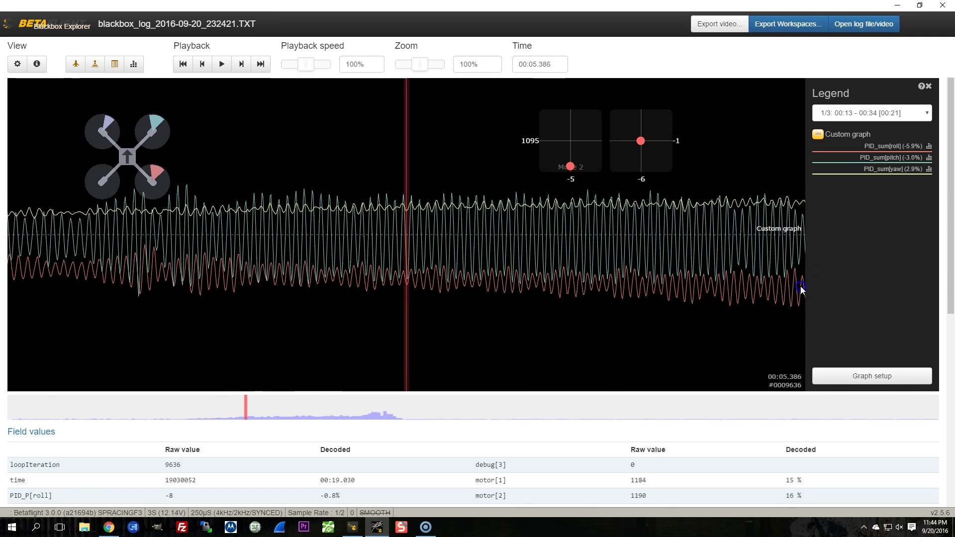
Zoom out and pan back to 00:03.985, where the PID_sum oscillations start growing
left_click(401, 65)
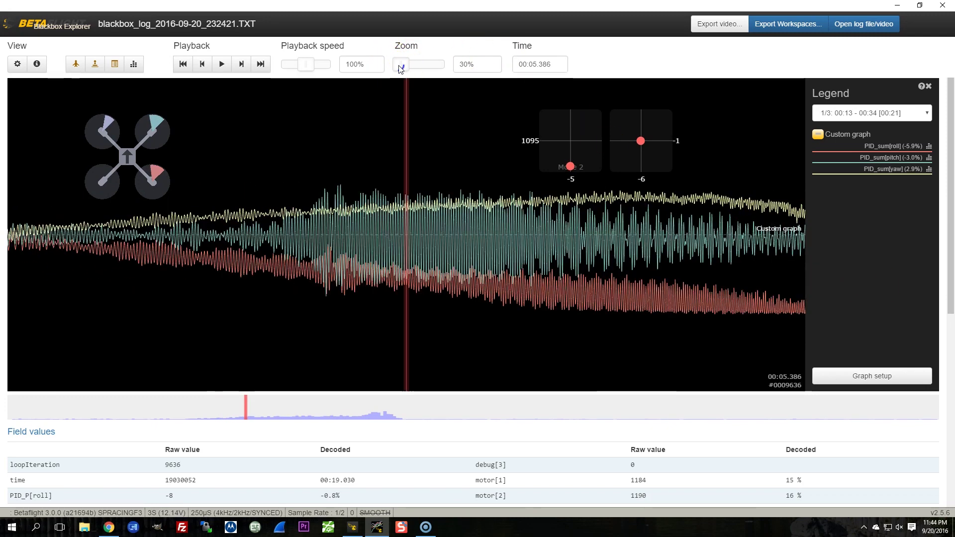
left_click_drag(466, 260, 380, 245)
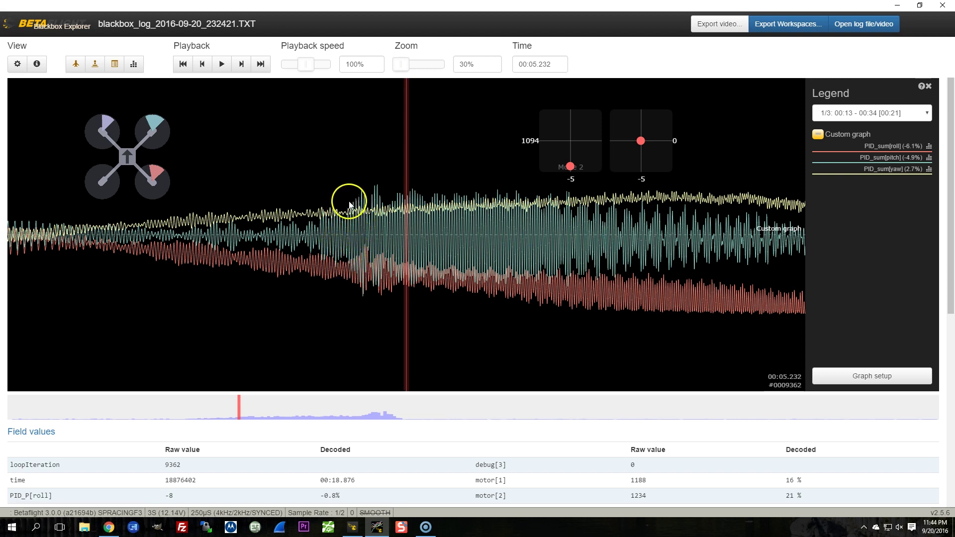
left_click_drag(661, 231, 568, 234)
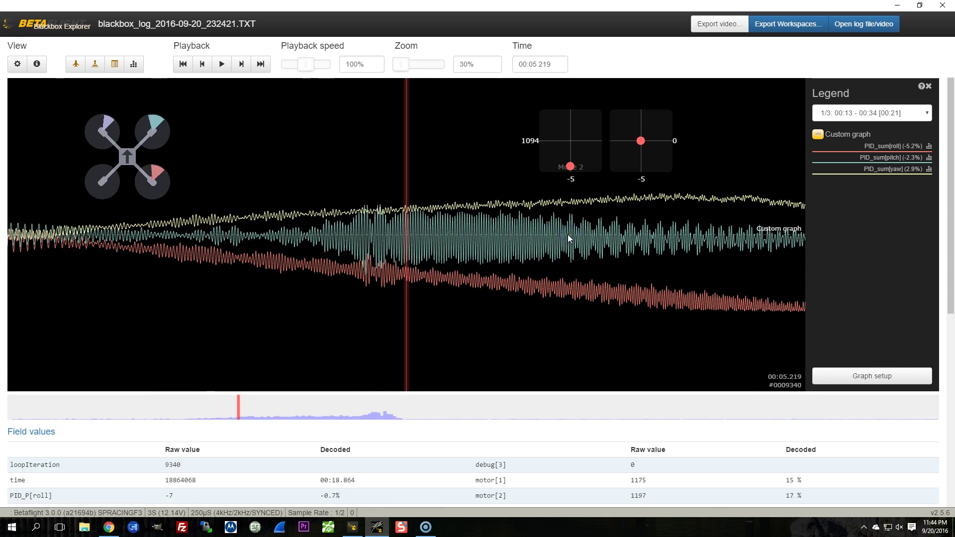
left_click_drag(559, 238, 702, 240)
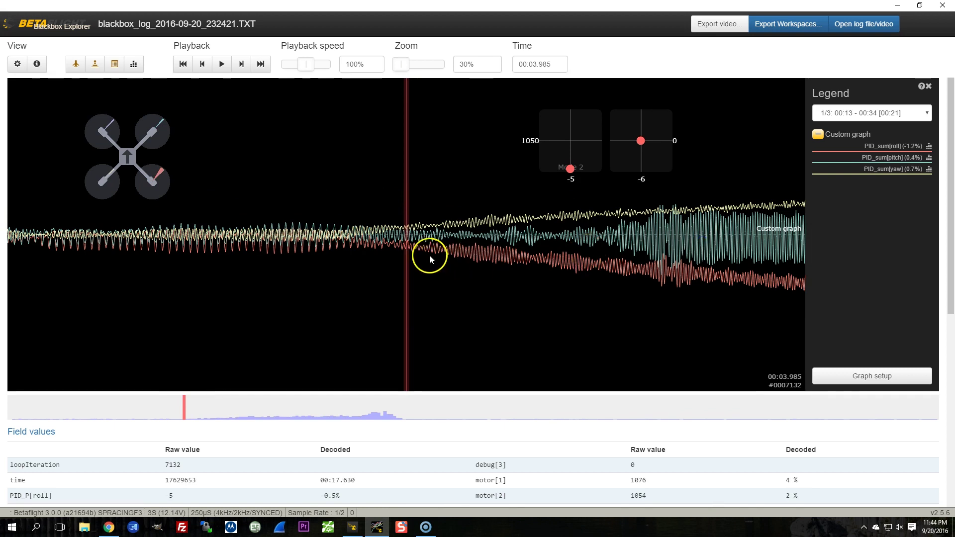
left_click(873, 113)
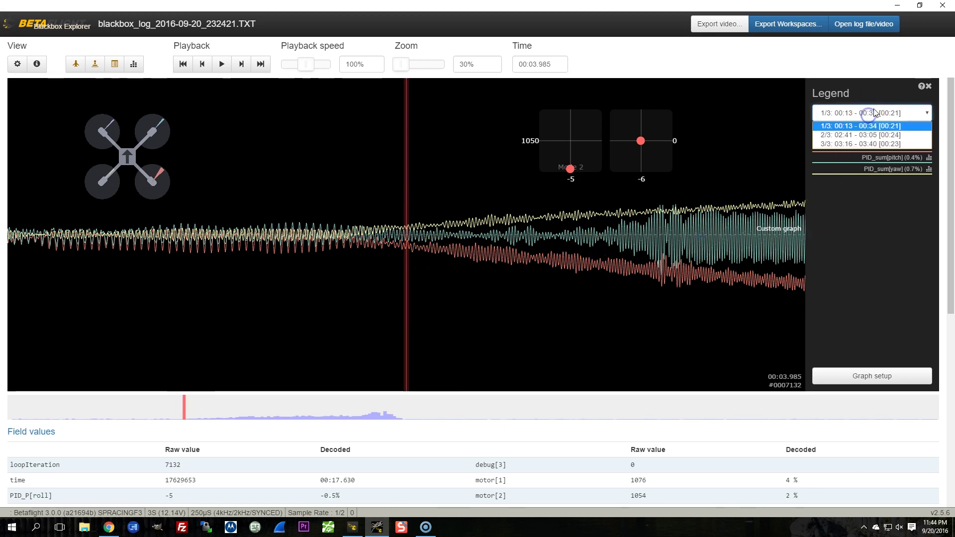
Load log section 3/3 and pan back to its arming beep at 00:00.607
left_click(881, 143)
left_click(85, 402)
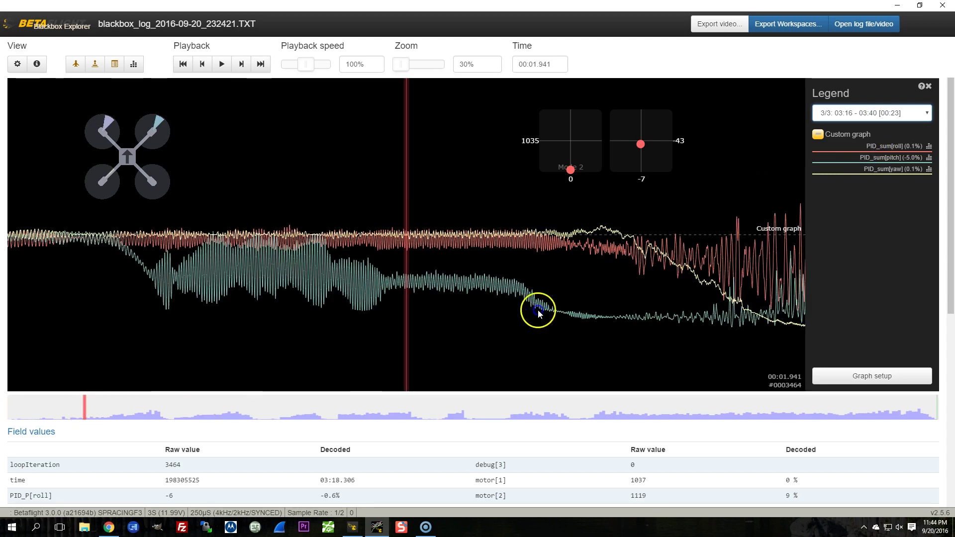
mouse_move(538, 309)
left_mouse_down()
mouse_move(732, 282)
mouse_move(670, 287)
mouse_move(506, 18)
left_mouse_up()
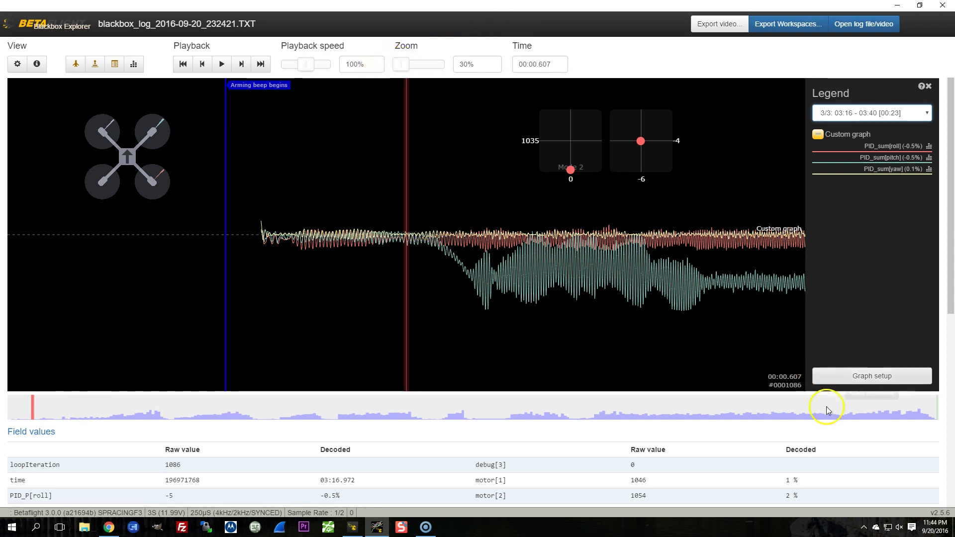
Set Smooth to 60 on the roll, pitch and yaw PID_sum fields and zoom to 60%
left_click(850, 376)
left_click(492, 163)
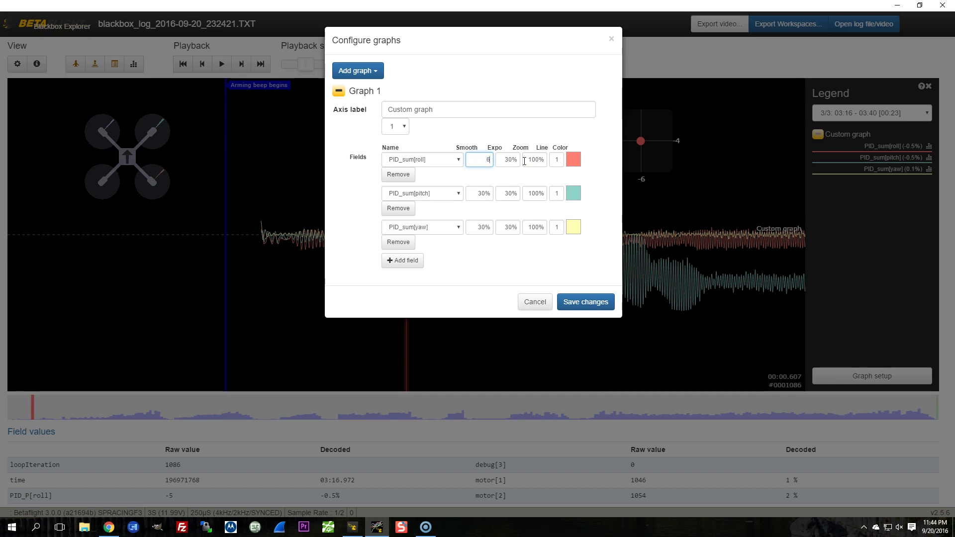
type("60")
left_click(486, 195)
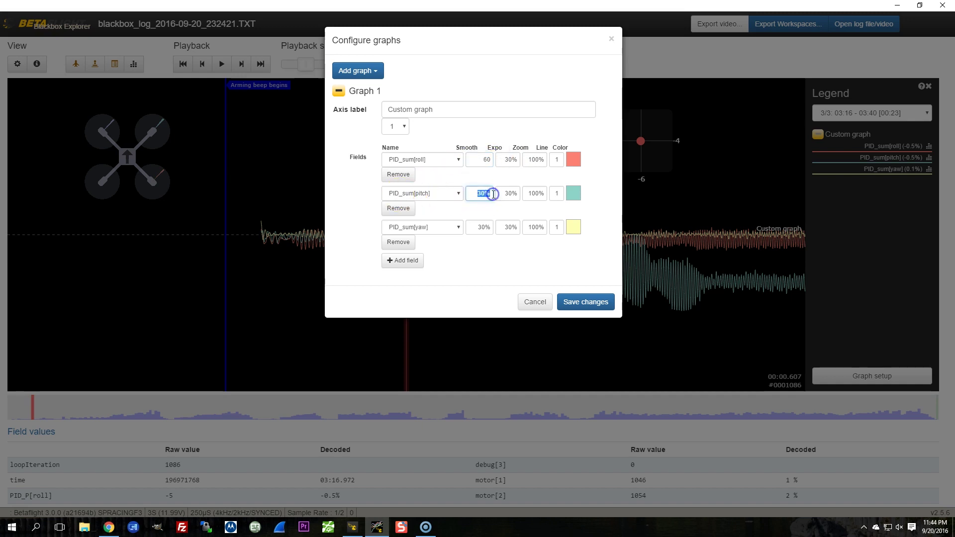
type("60")
left_click(472, 227)
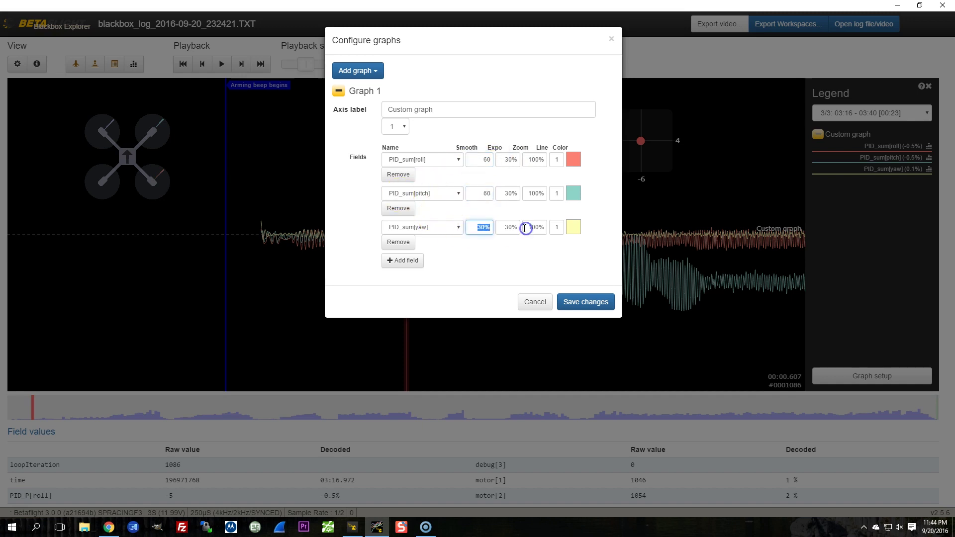
left_click(585, 302)
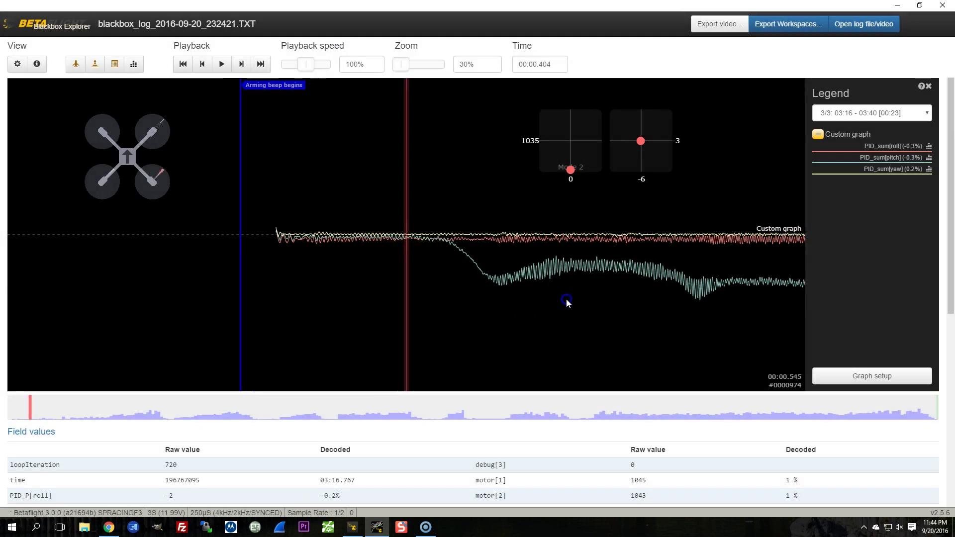
left_click_drag(401, 66, 411, 68)
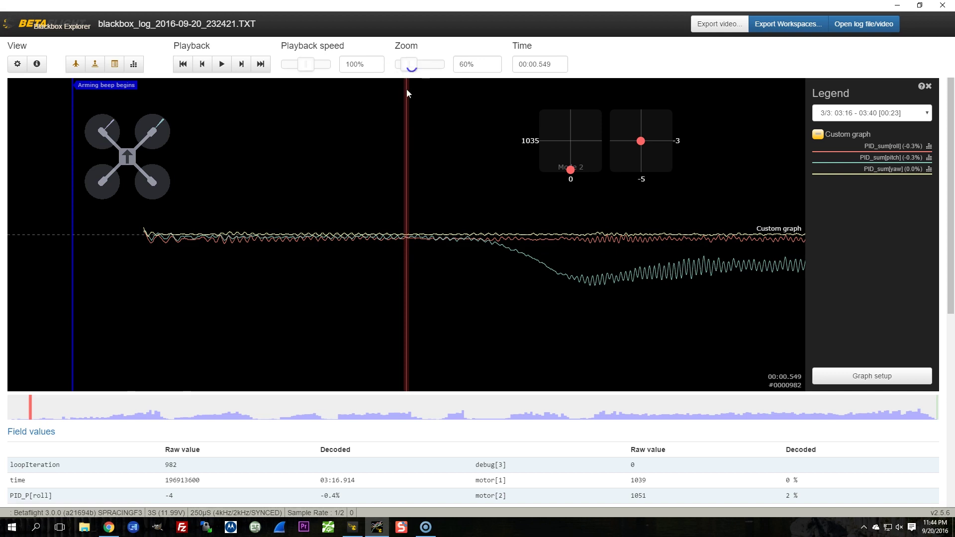
Pan the smoothed PID_sum traces forward from the arming beep to about 00:02.7
mouse_move(619, 290)
left_mouse_down()
mouse_move(514, 286)
mouse_move(633, 282)
mouse_move(531, 284)
mouse_move(533, 250)
mouse_move(537, 260)
mouse_move(620, 262)
mouse_move(512, 261)
left_mouse_up()
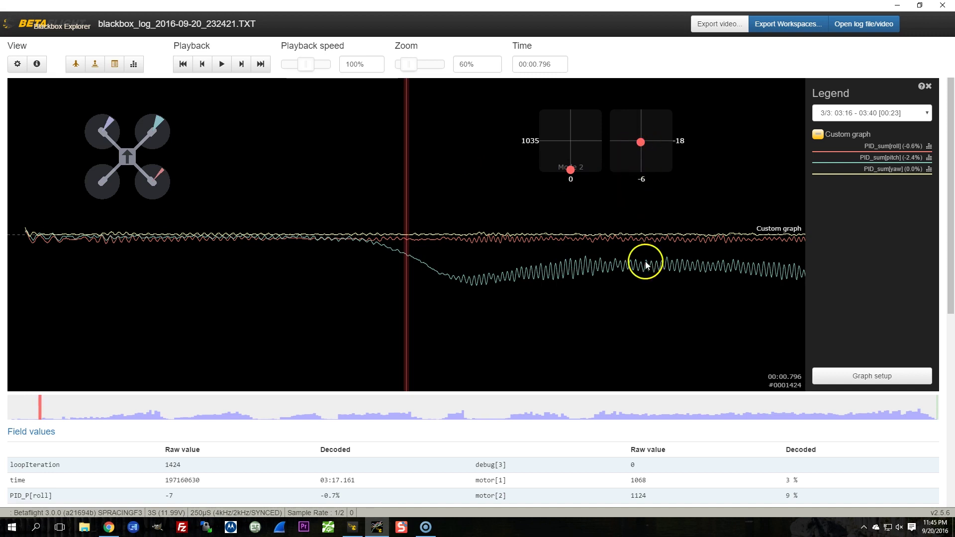
scroll(652, 273, "down", 4)
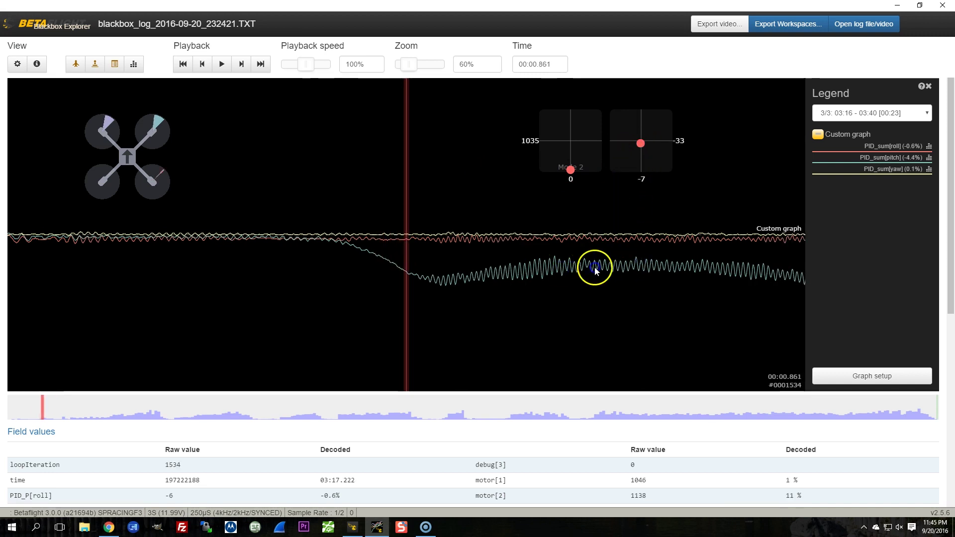
scroll(617, 274, "up", 8)
scroll(547, 274, "down", 6)
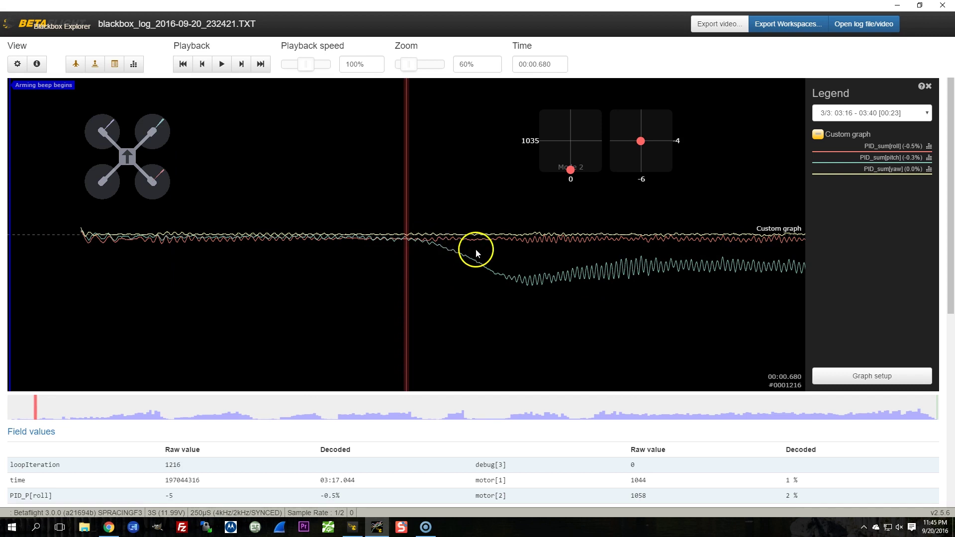
mouse_move(506, 280)
left_mouse_down()
mouse_move(605, 279)
mouse_move(493, 291)
left_mouse_up()
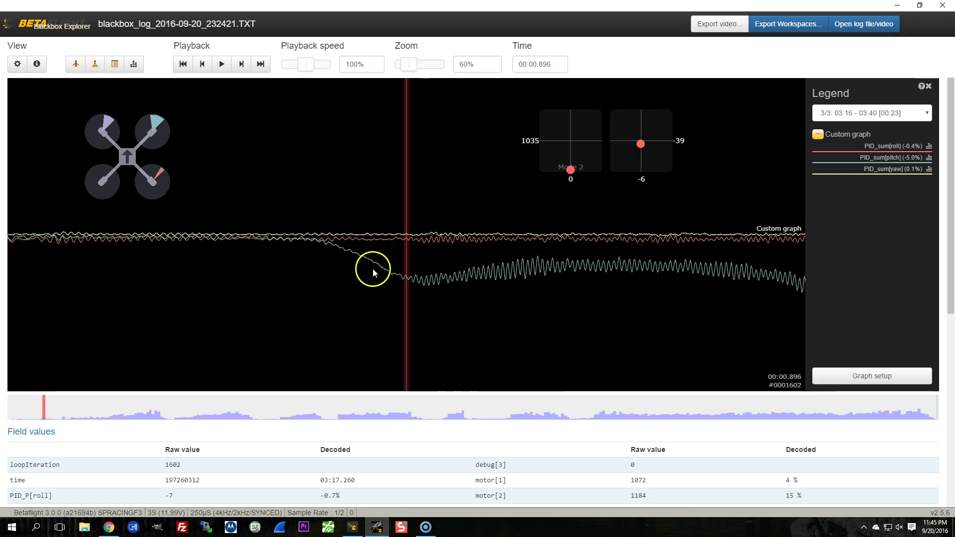
left_click_drag(687, 299, 252, 296)
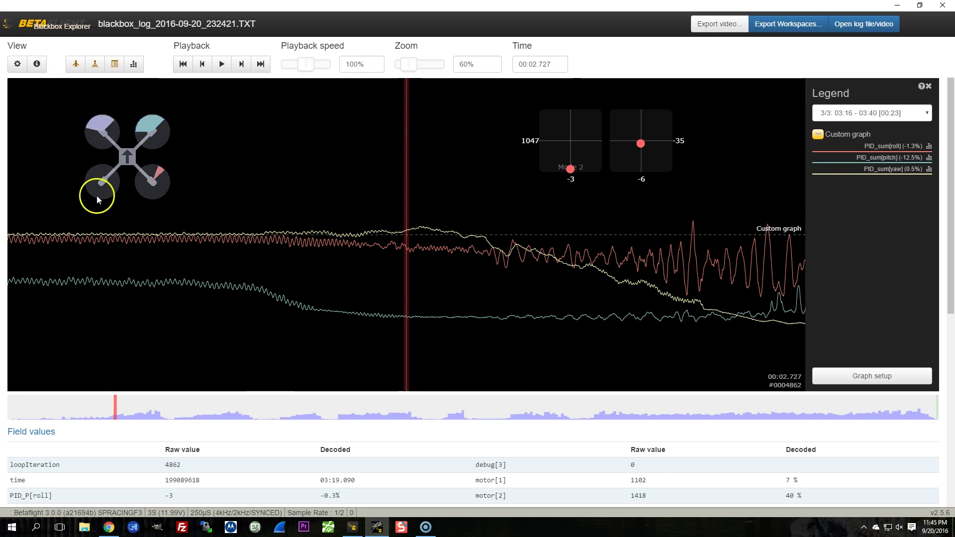
Pan back through the earlier flight data toward 00:02.5 to inspect the yaw PID sum drop
left_click_drag(468, 231, 560, 242)
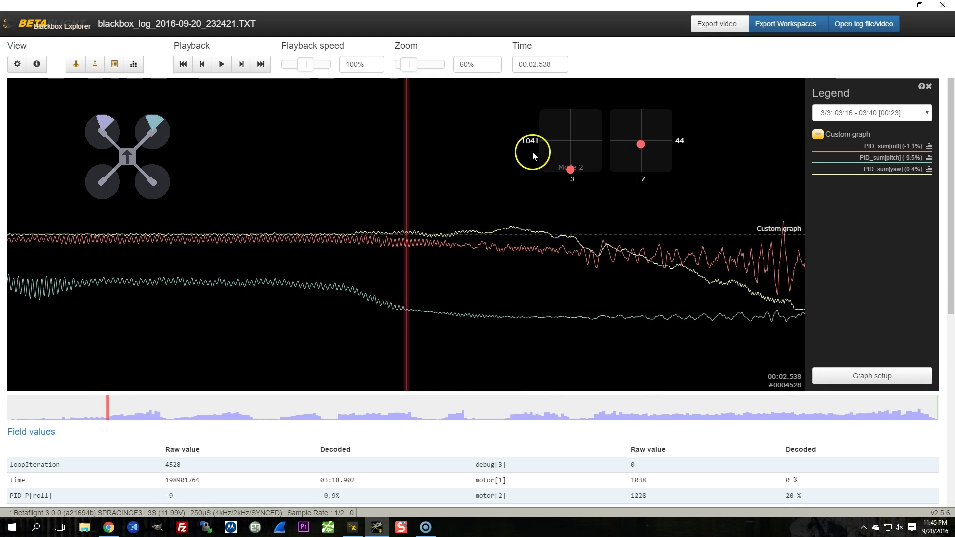
left_click_drag(532, 151, 15, 214)
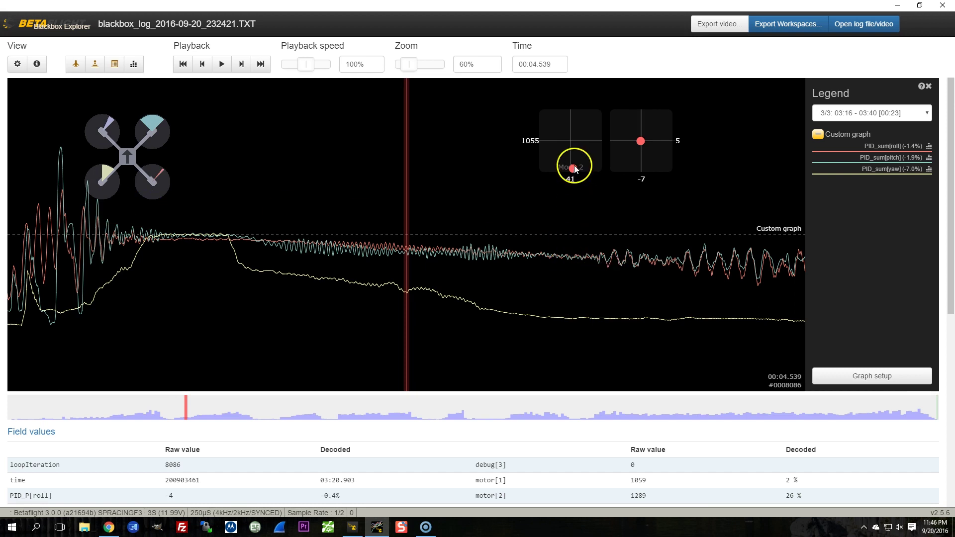
left_click_drag(626, 237, 431, 220)
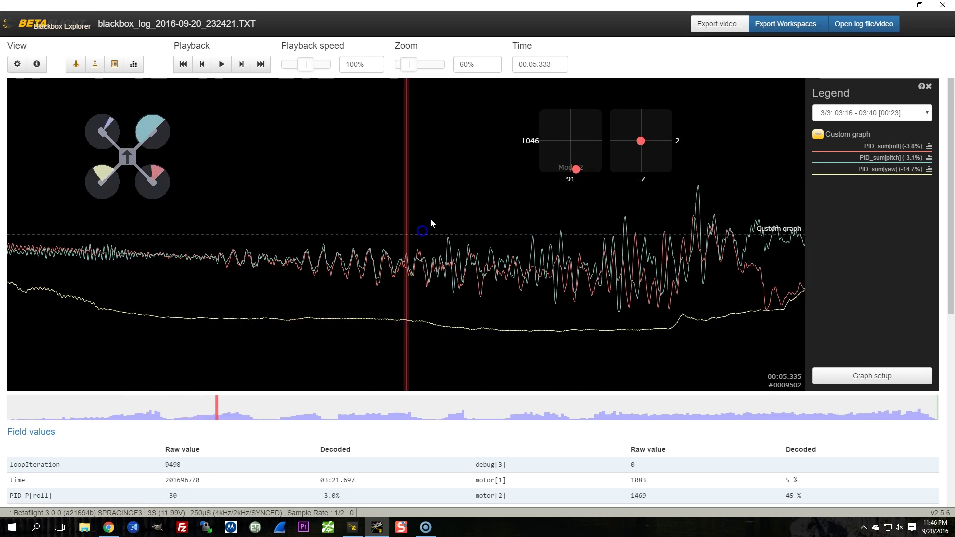
left_click_drag(477, 244, 377, 237)
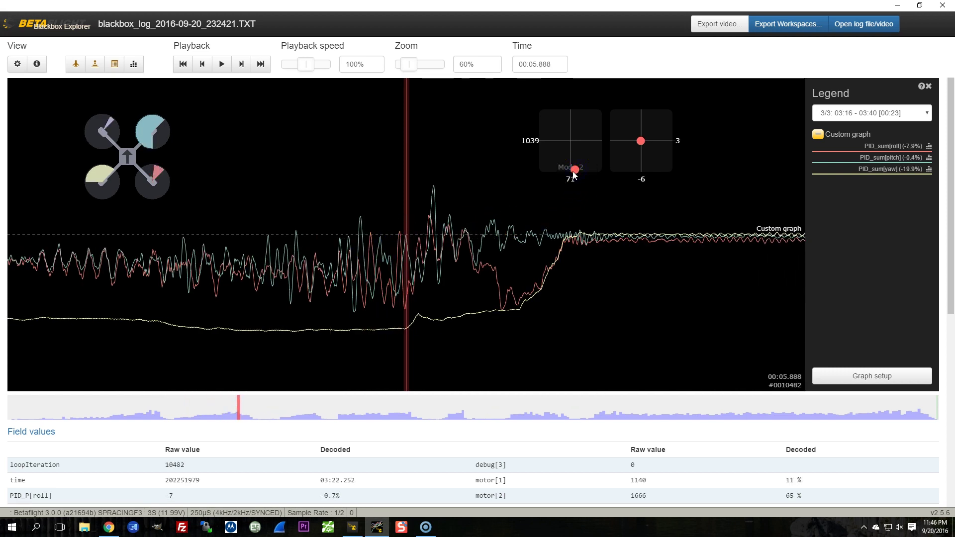
scroll(528, 277, "up", 10)
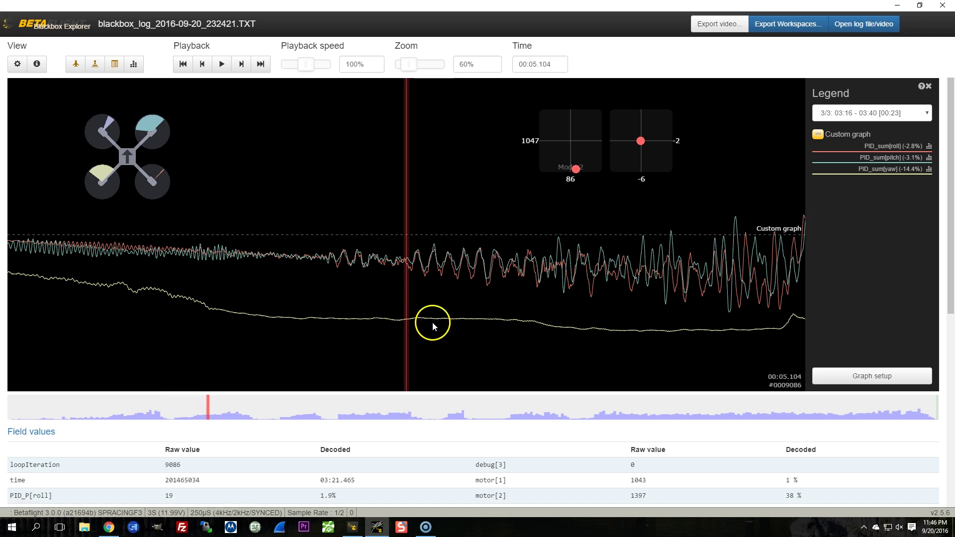
Pan forward through the yaw PID sum recovery past 00:05.036, then back to 00:04.543
left_click_drag(617, 316, 536, 315)
left_click_drag(608, 276, 521, 287)
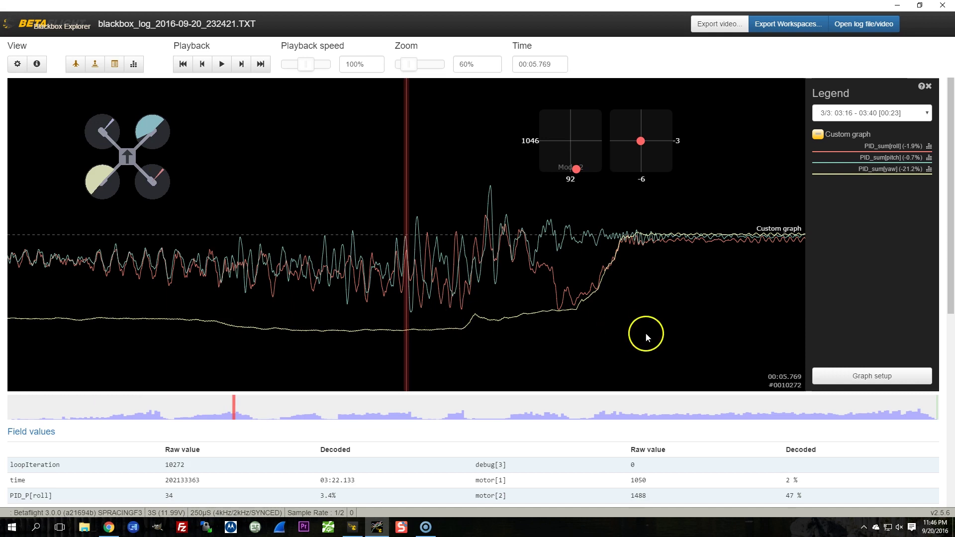
left_click_drag(645, 334, 820, 335)
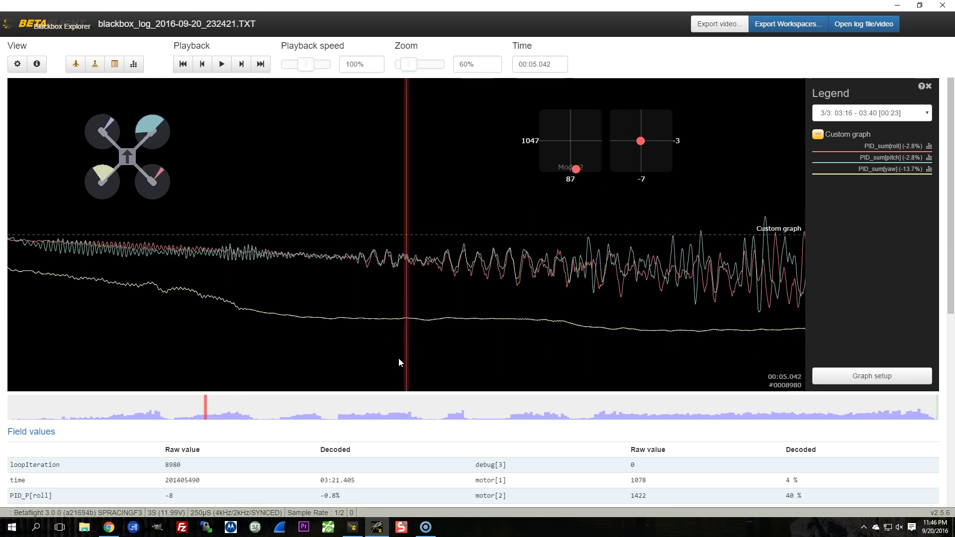
left_click_drag(762, 273, 624, 319)
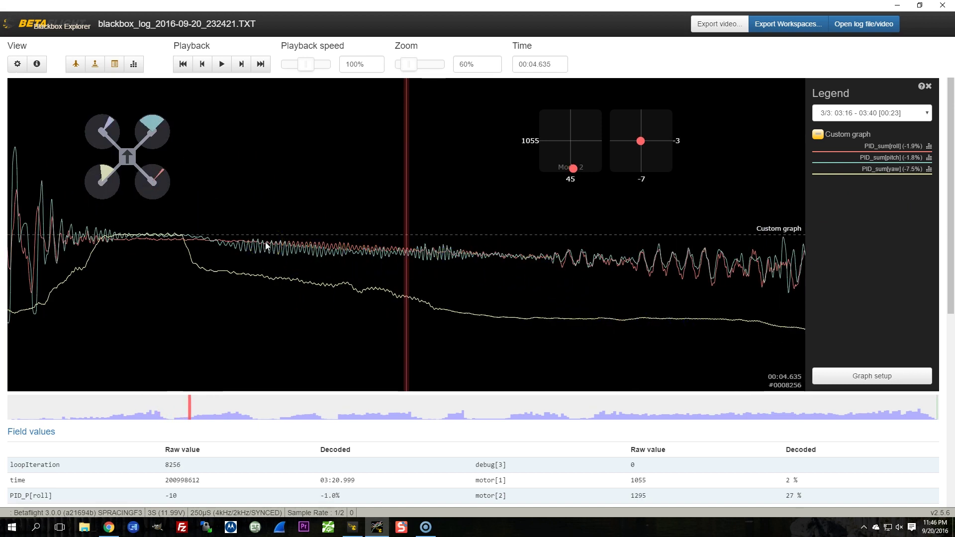
left_click_drag(621, 294, 517, 309)
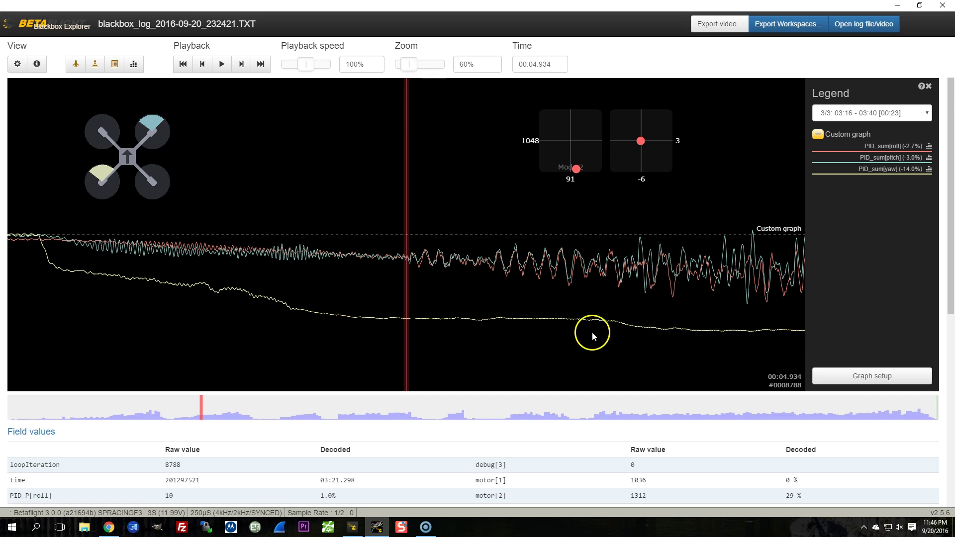
left_click_drag(580, 337, 554, 341)
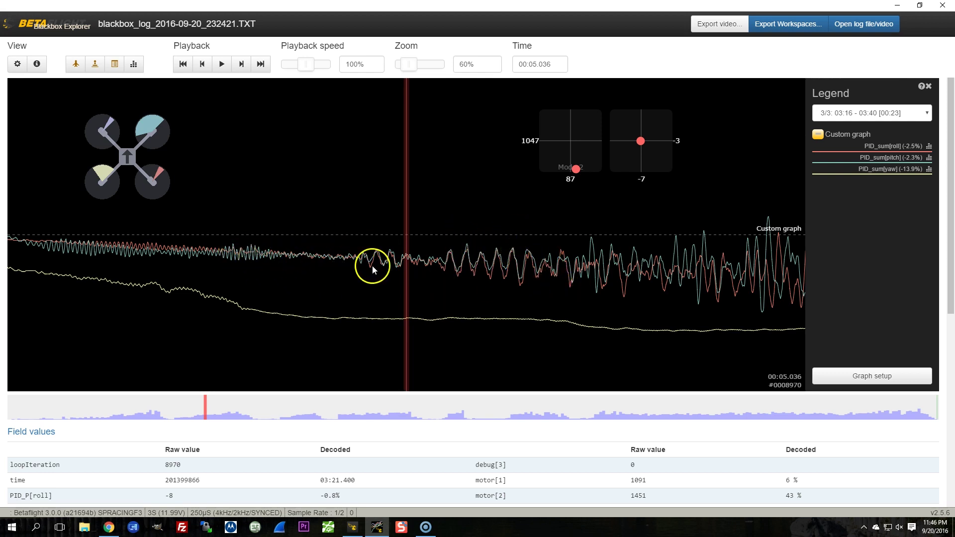
left_click_drag(622, 278, 739, 277)
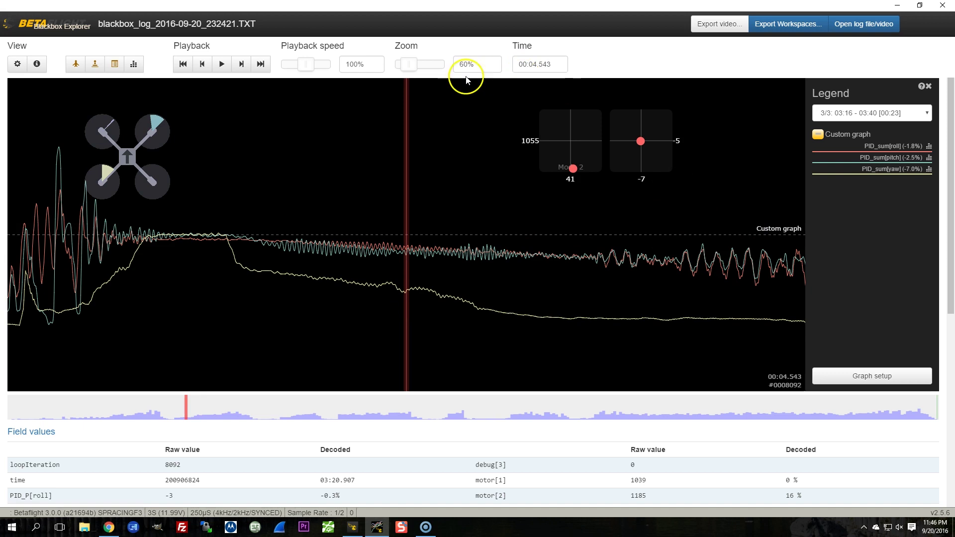
Zoom the timeline out to 30%, pan to about 00:04.909 and bring up the graph configuration
left_click_drag(407, 66, 401, 68)
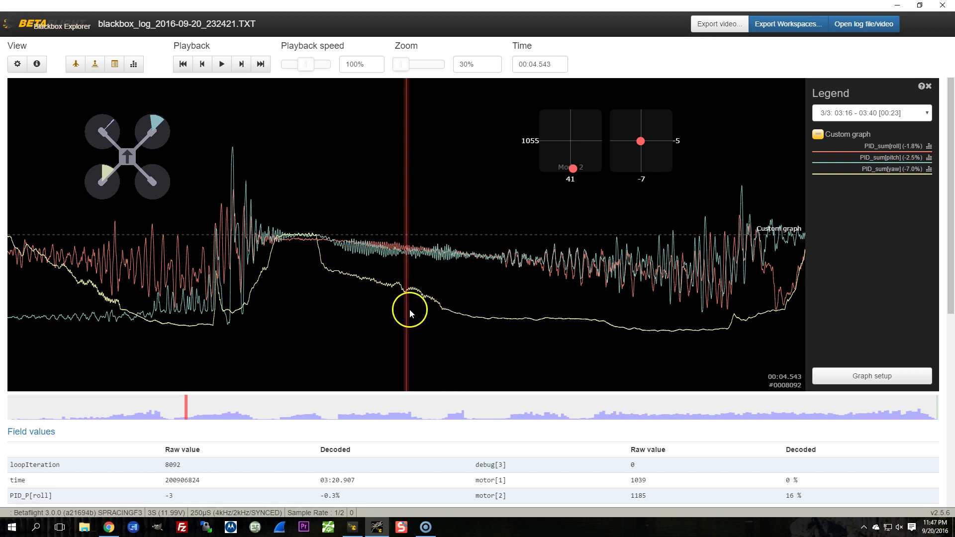
left_click_drag(342, 276, 309, 280)
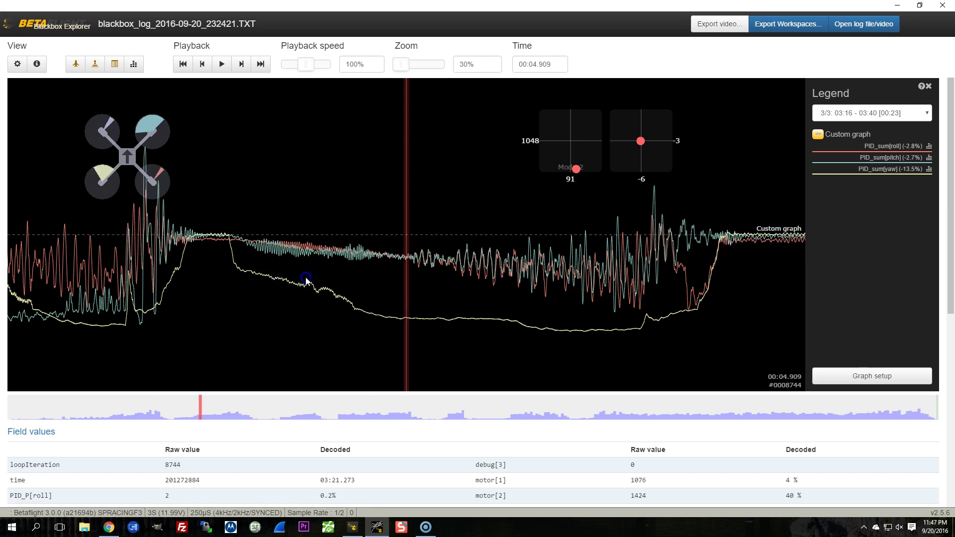
left_click(831, 375)
Remove the PID_sum fields and add a custom graph plotting PID_I roll, pitch and yaw
left_click(393, 178)
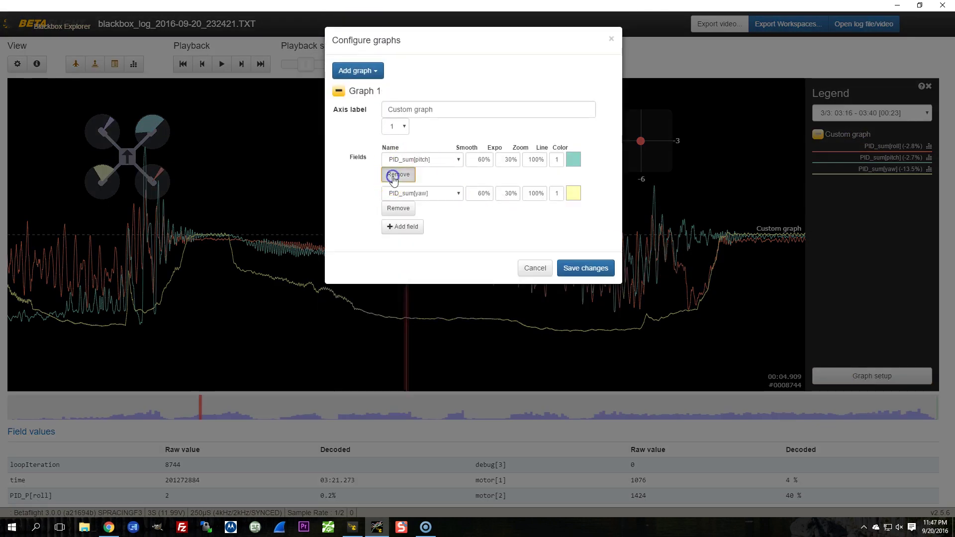
left_click(392, 178)
left_click(393, 178)
left_click(365, 72)
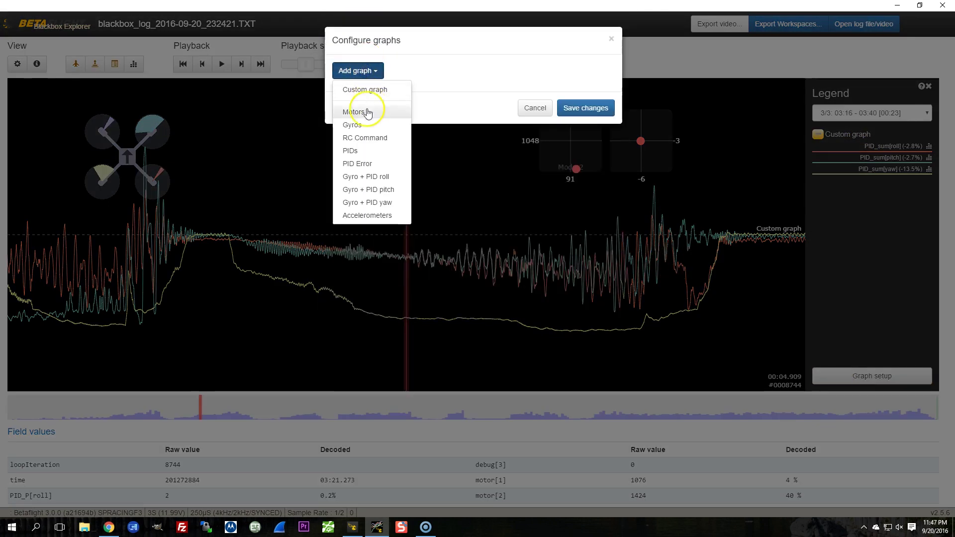
left_click(367, 91)
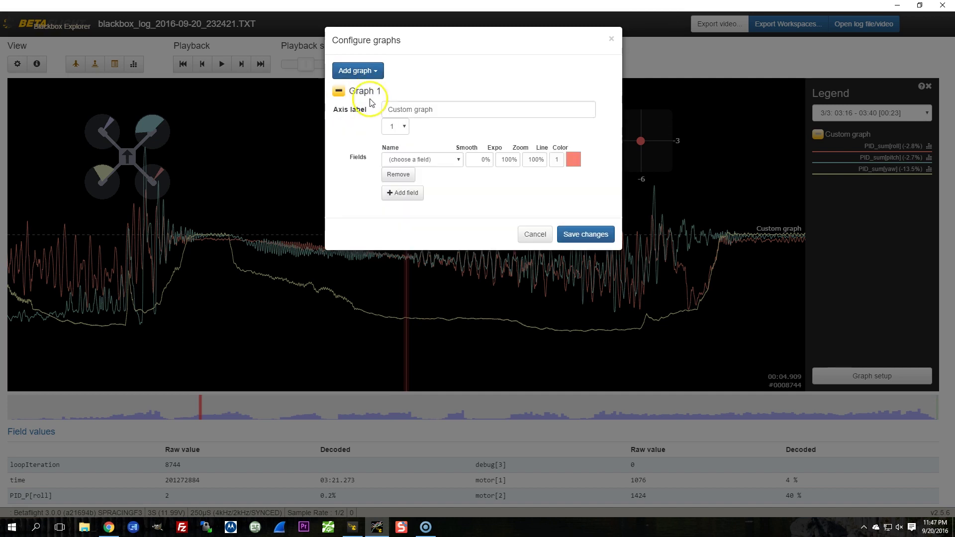
left_click(418, 159)
left_click(408, 182)
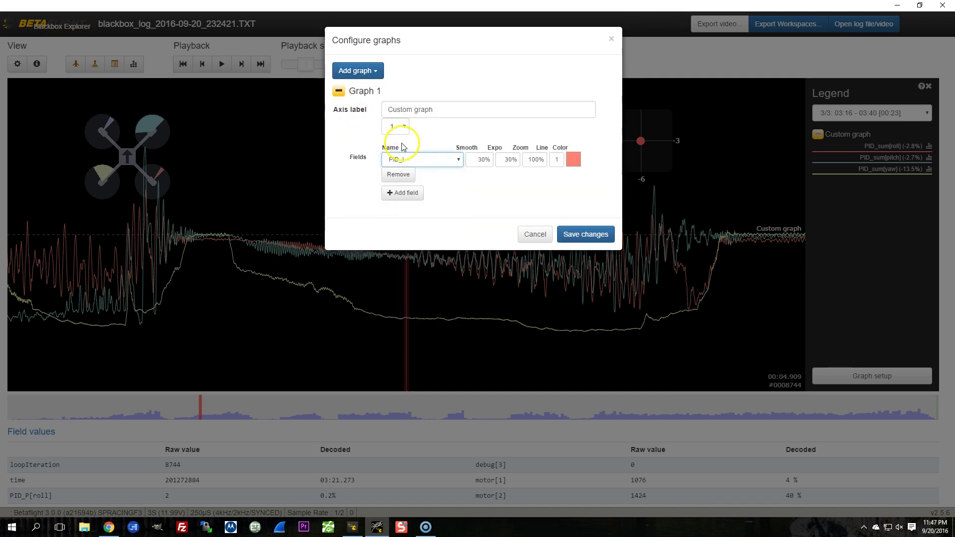
left_click(582, 234)
left_click_drag(358, 286, 618, 295)
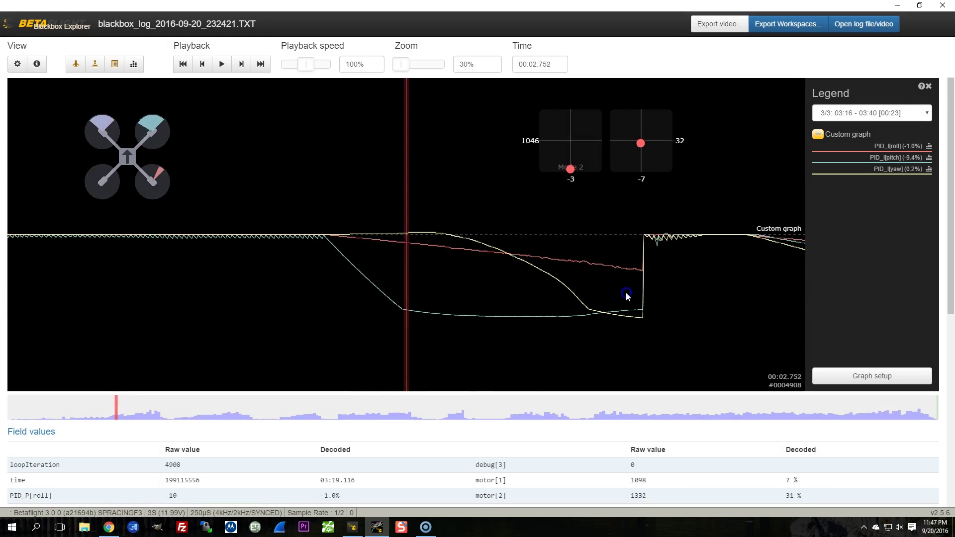
Set the timeline zoom to 50% and pan the log to 00:04.857
left_click_drag(626, 296, 607, 277)
left_click_drag(390, 64, 407, 71)
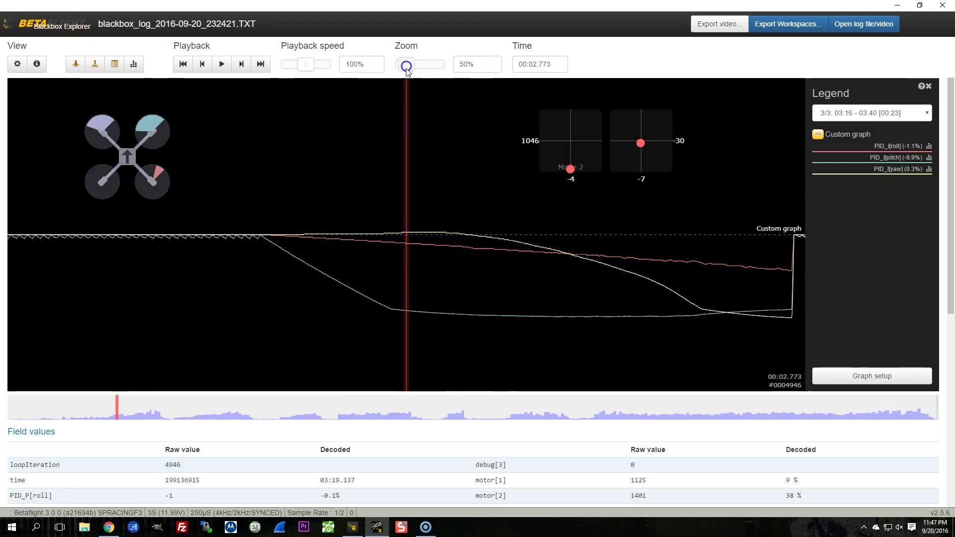
left_click_drag(558, 228, 436, 290)
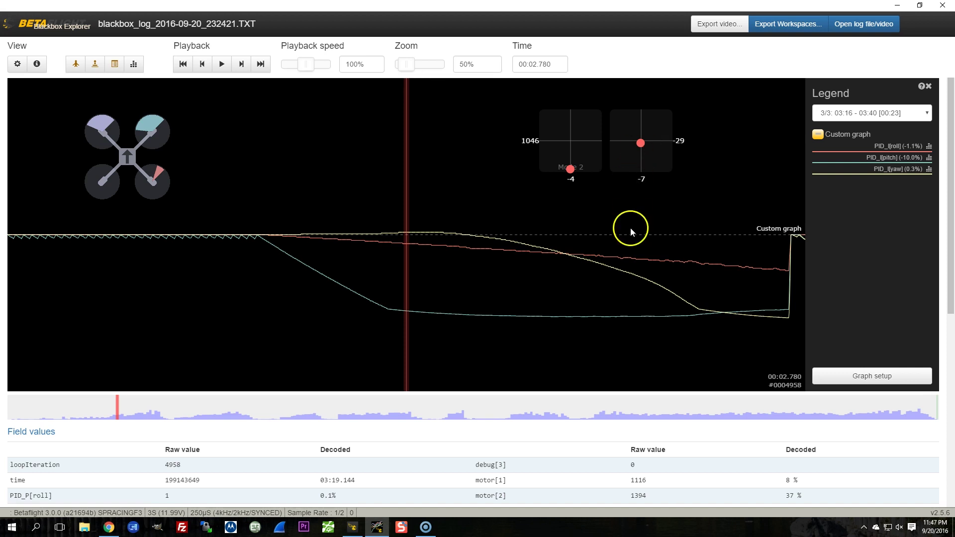
left_click_drag(631, 228, 552, 241)
left_click_drag(583, 271, 242, 252)
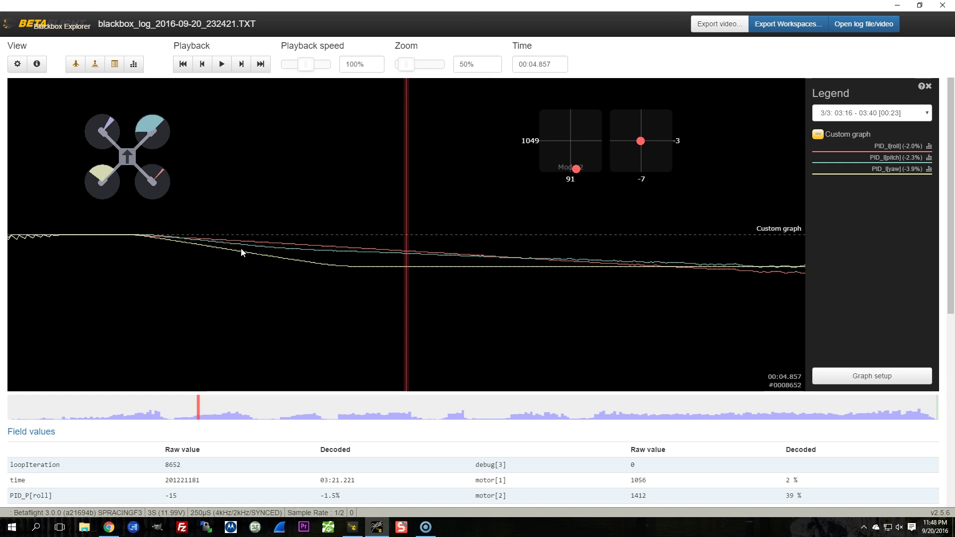
left_click(894, 381)
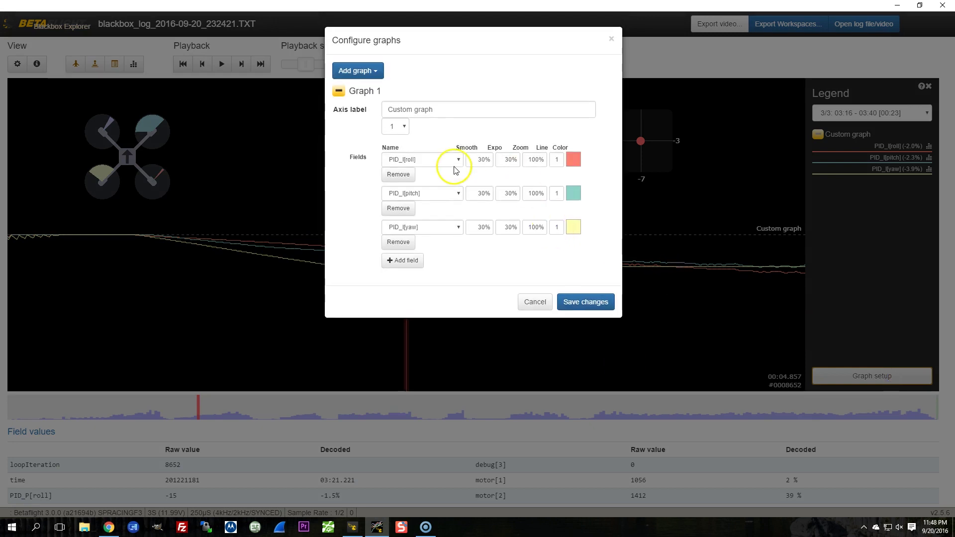
left_click(369, 73)
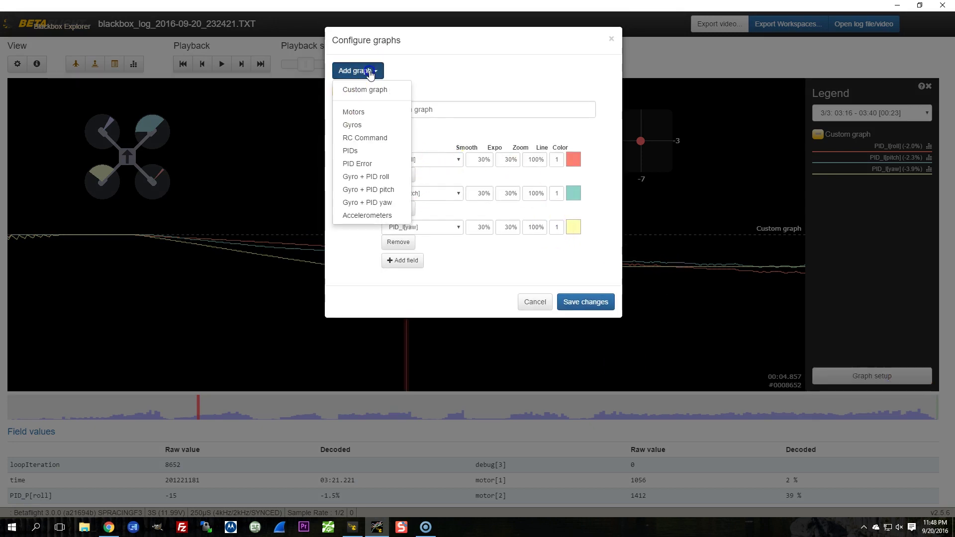
left_click(363, 139)
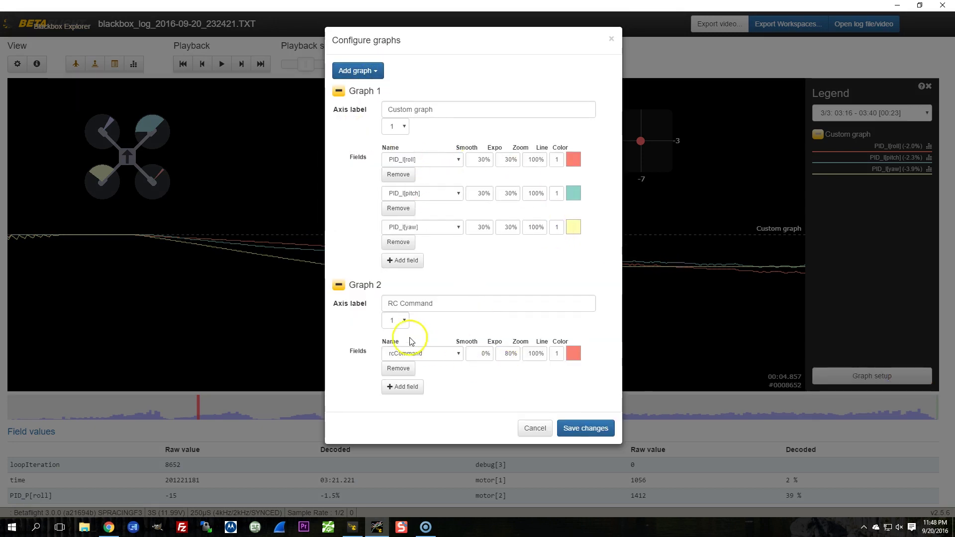
left_click(585, 428)
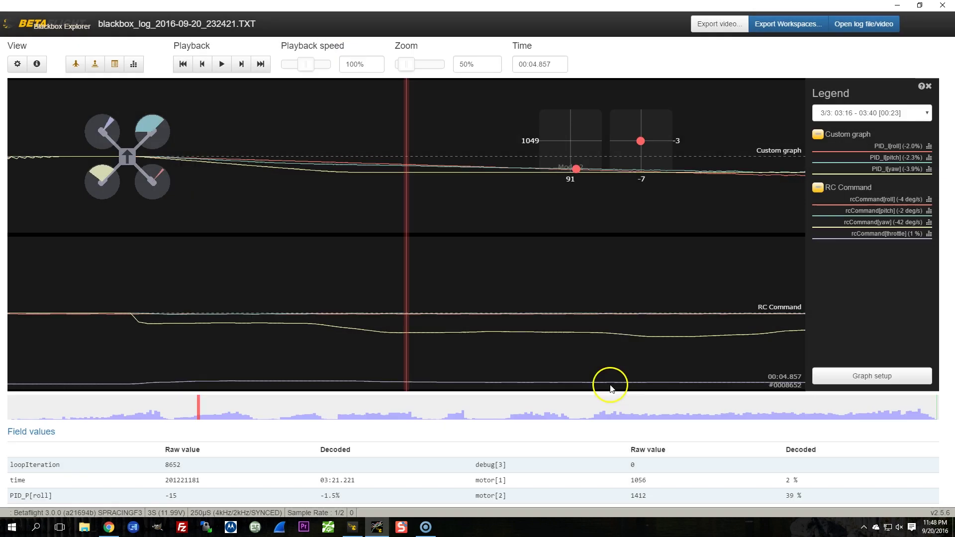
left_click_drag(625, 334, 627, 335)
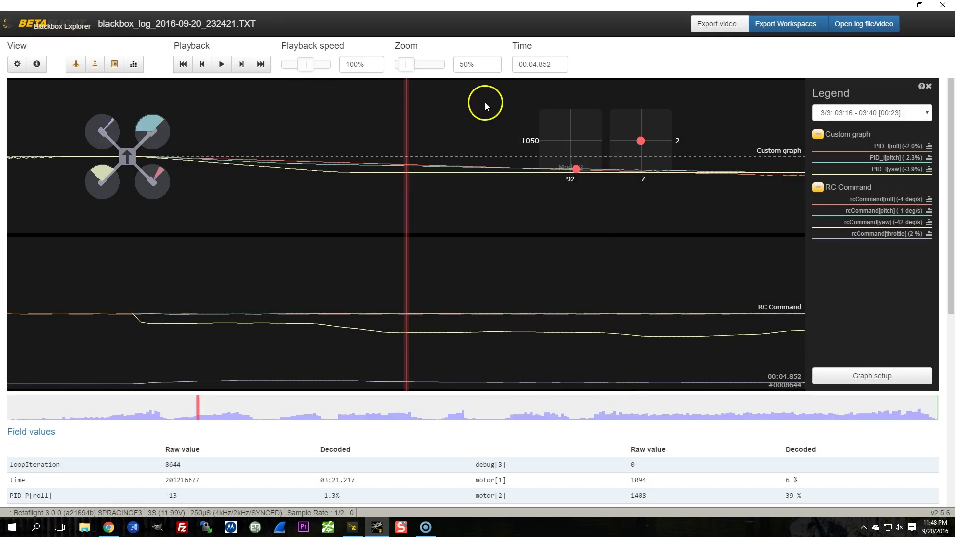
left_click(831, 376)
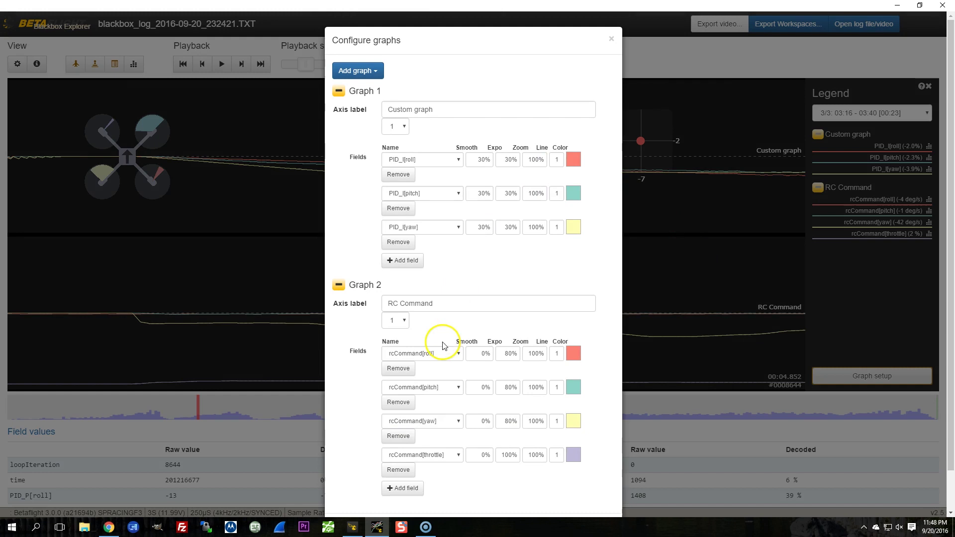
left_click(404, 368)
left_click(404, 368)
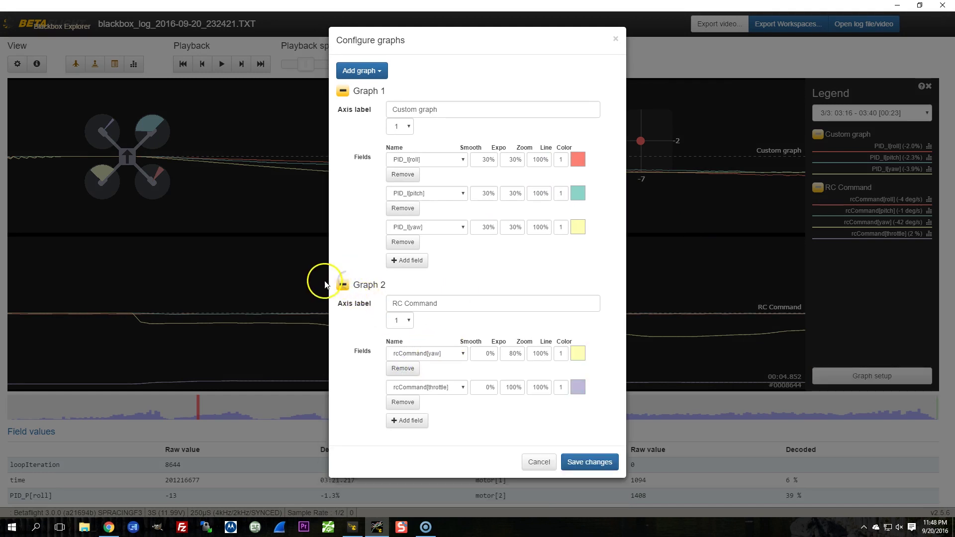
left_click(343, 287)
left_click(403, 368)
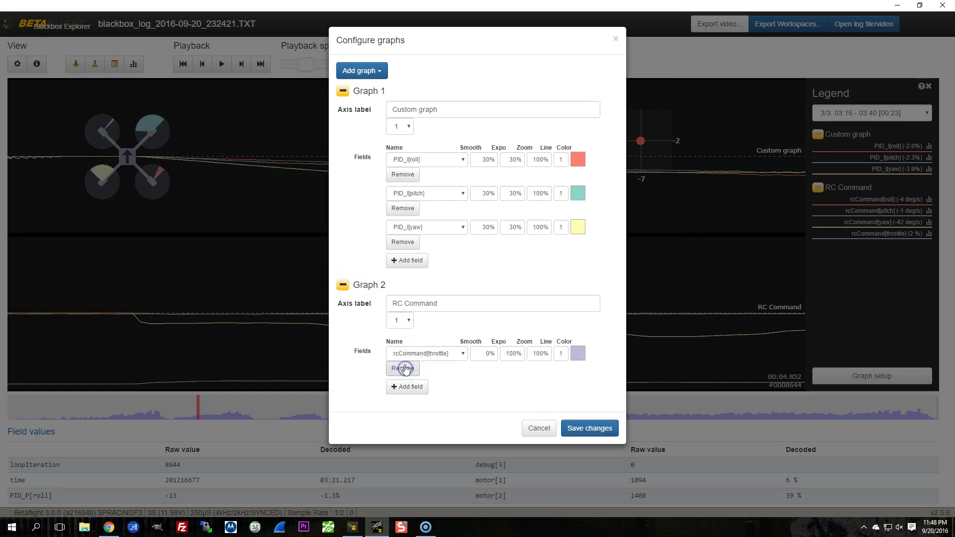
left_click(403, 368)
left_click(606, 301)
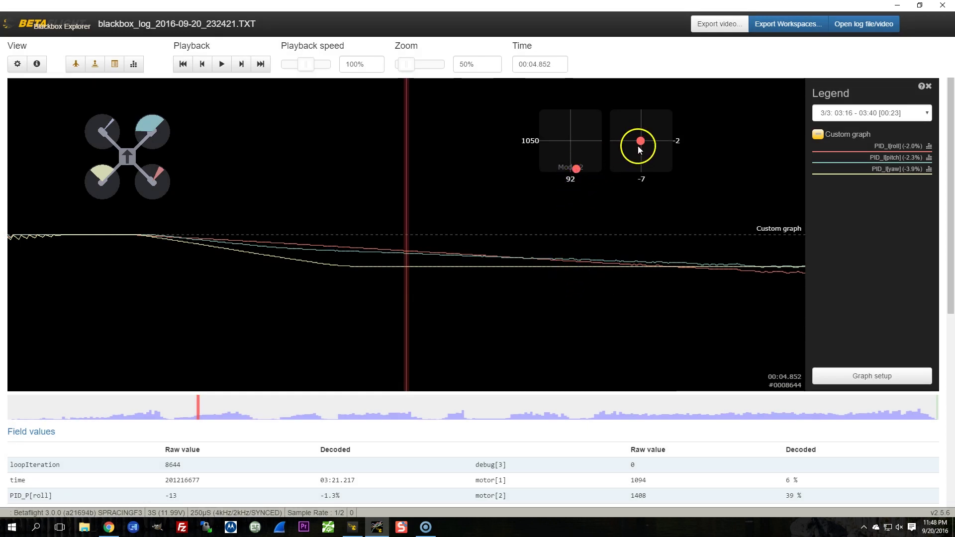
Step the log to 00:04.718 and open the Configure graphs dialog
scroll(646, 150, "up", 5)
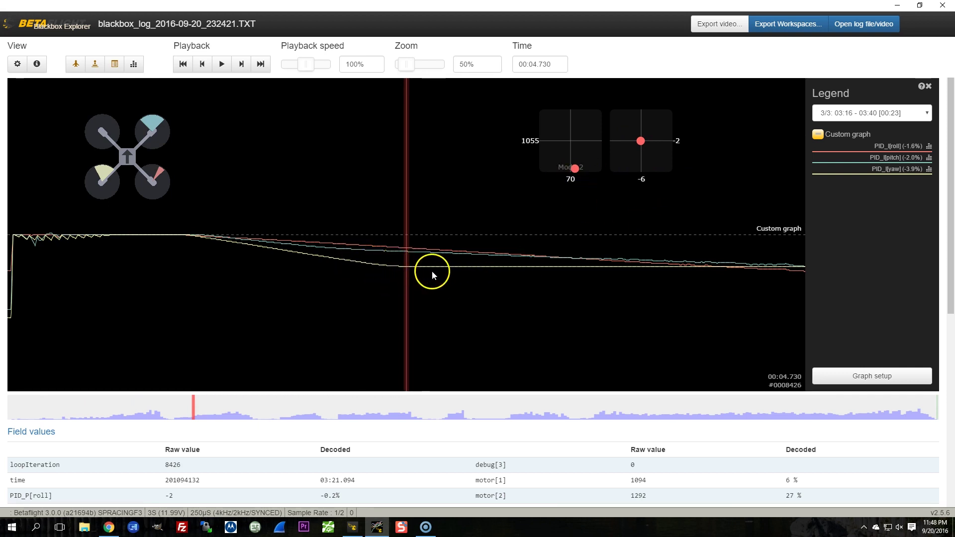
left_click_drag(471, 270, 556, 211)
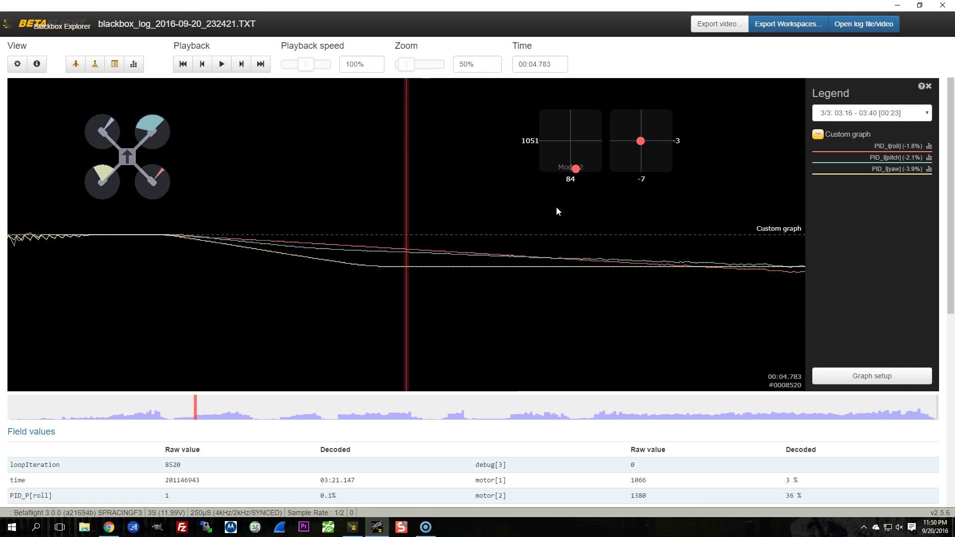
left_click_drag(520, 284, 545, 283)
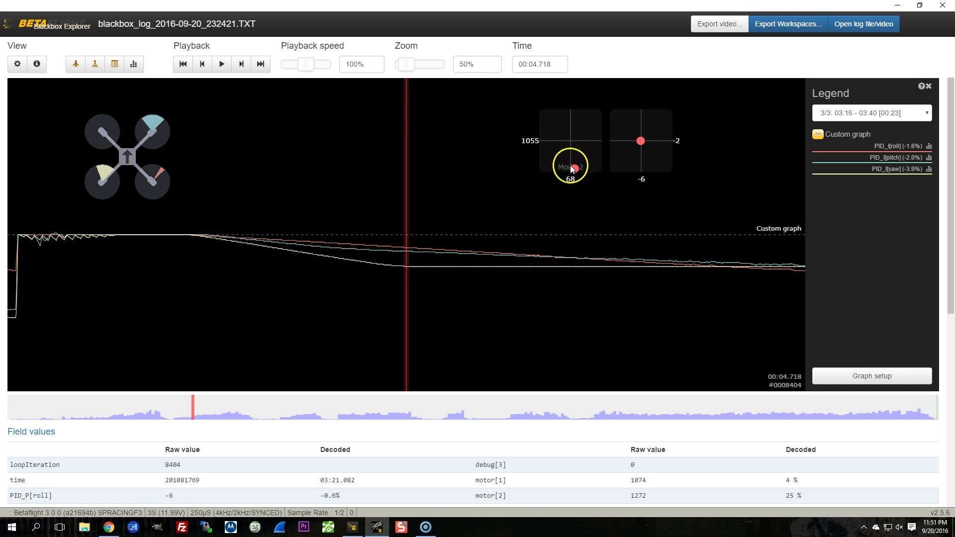
left_click(831, 377)
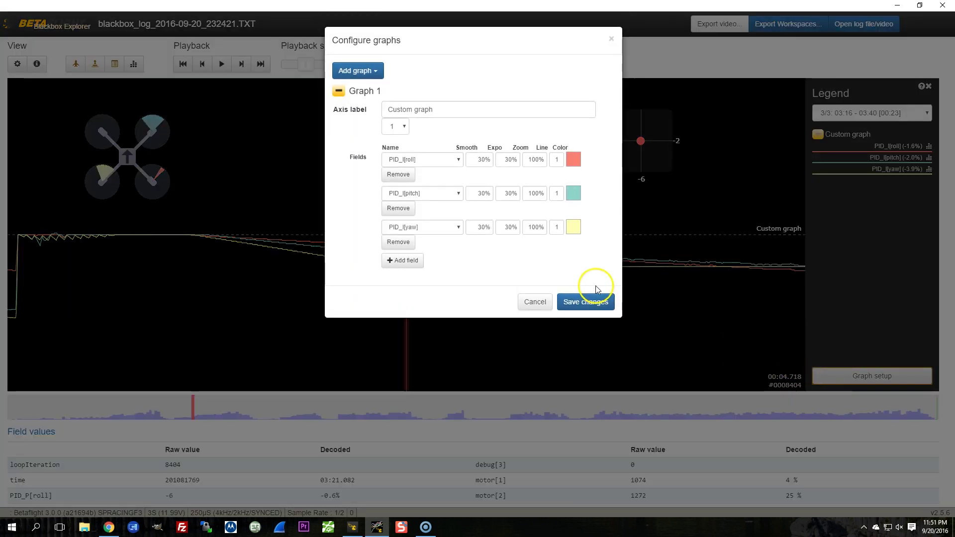
Add an RC Command graph of roll, pitch, yaw and throttle below the PID_I graph
left_click(363, 80)
left_click(353, 136)
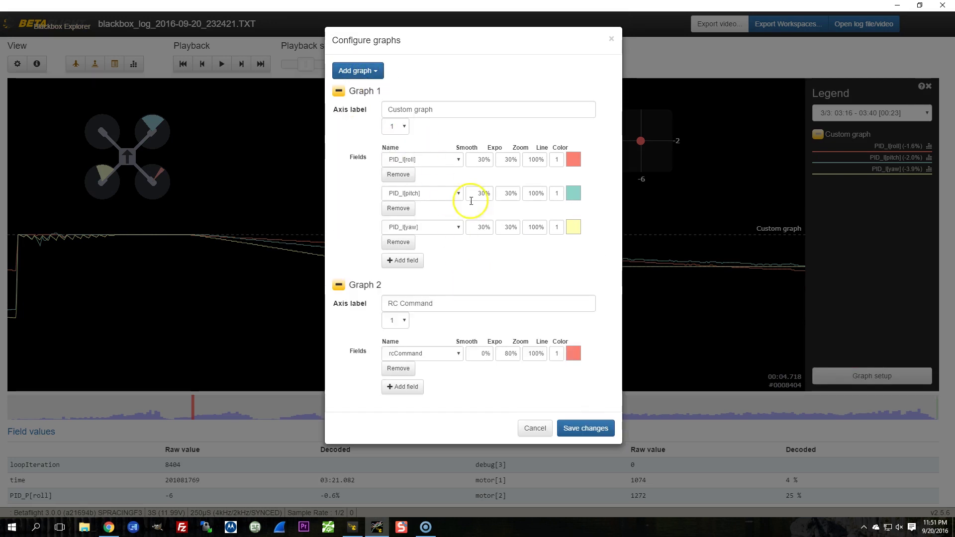
left_click(577, 431)
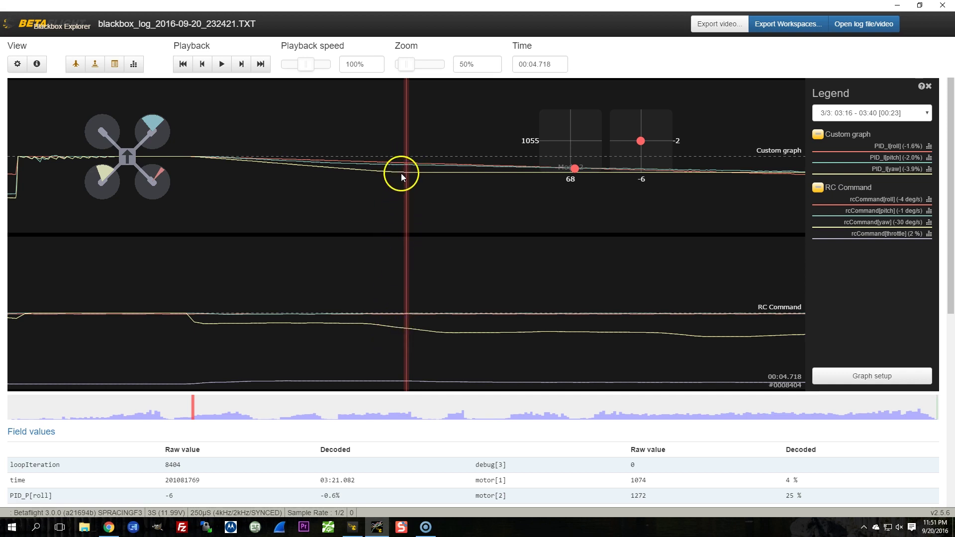
Reopen Configure graphs, now listing PID_I roll, pitch, yaw and four rcCommand fields
left_click(856, 378)
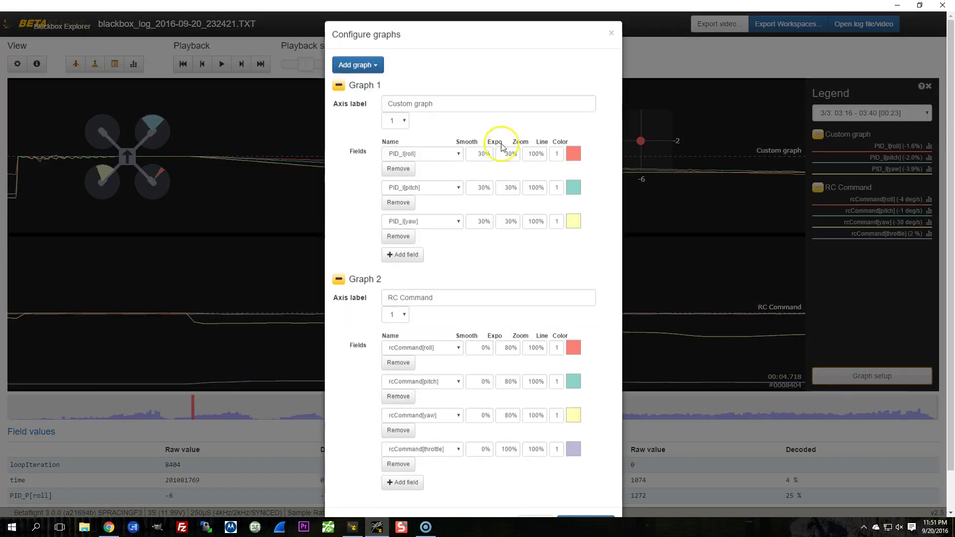
Remove the three PID_I fields and add a custom graph of PID_sum roll, pitch and yaw
left_click(394, 174)
left_click(395, 176)
left_click(395, 176)
left_click(361, 71)
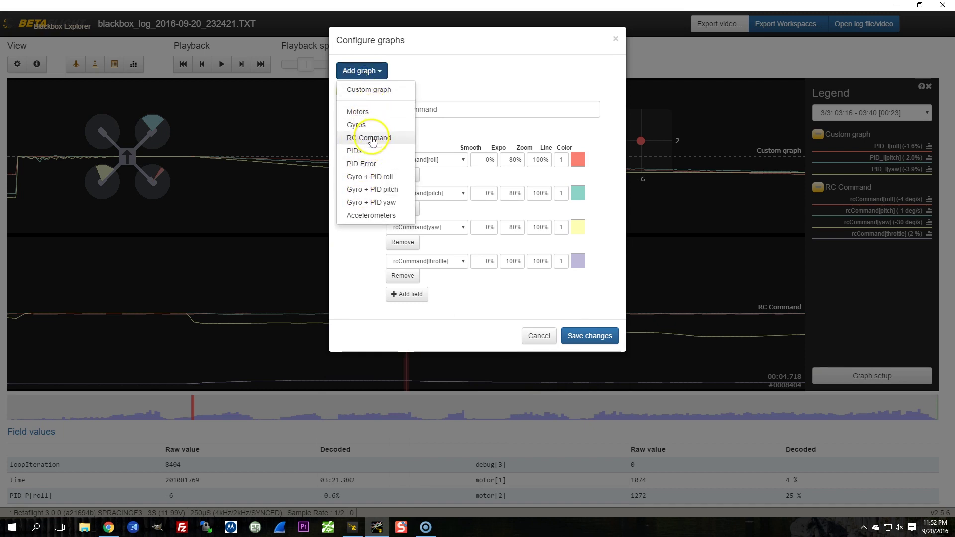
left_click(369, 91)
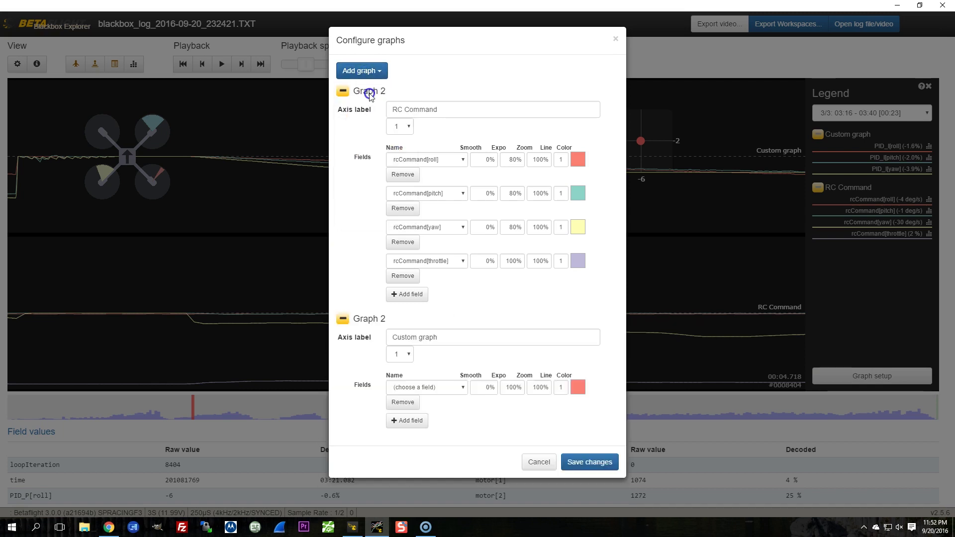
left_click(406, 391)
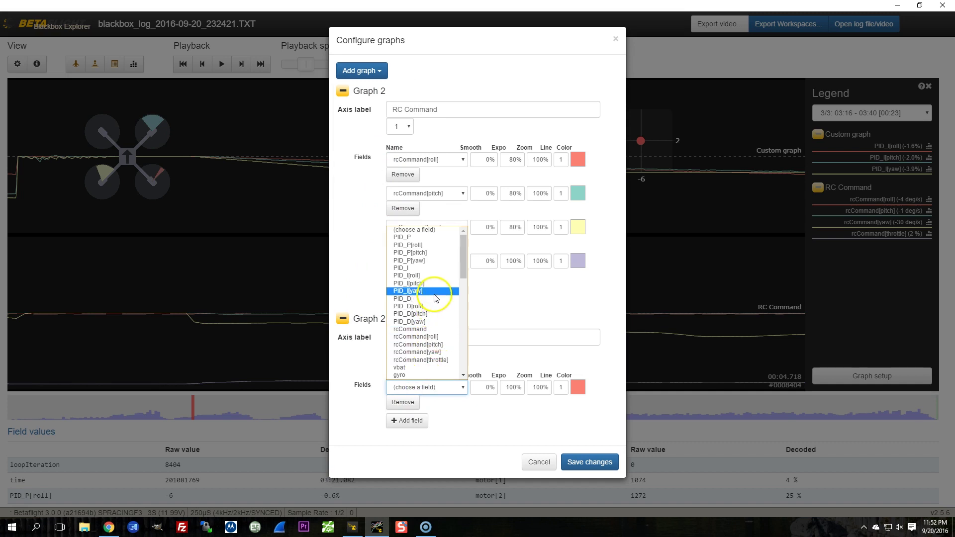
scroll(435, 298, "down", 10)
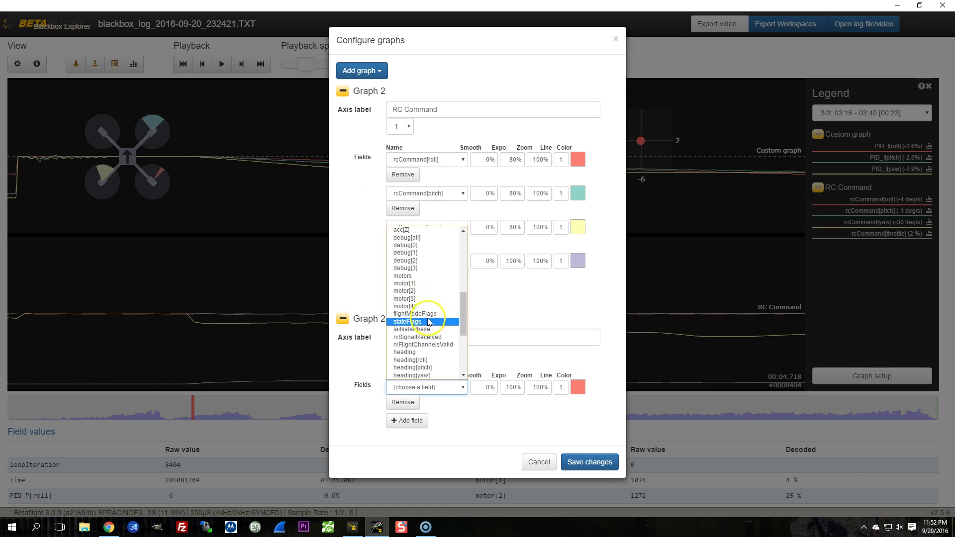
left_click(417, 291)
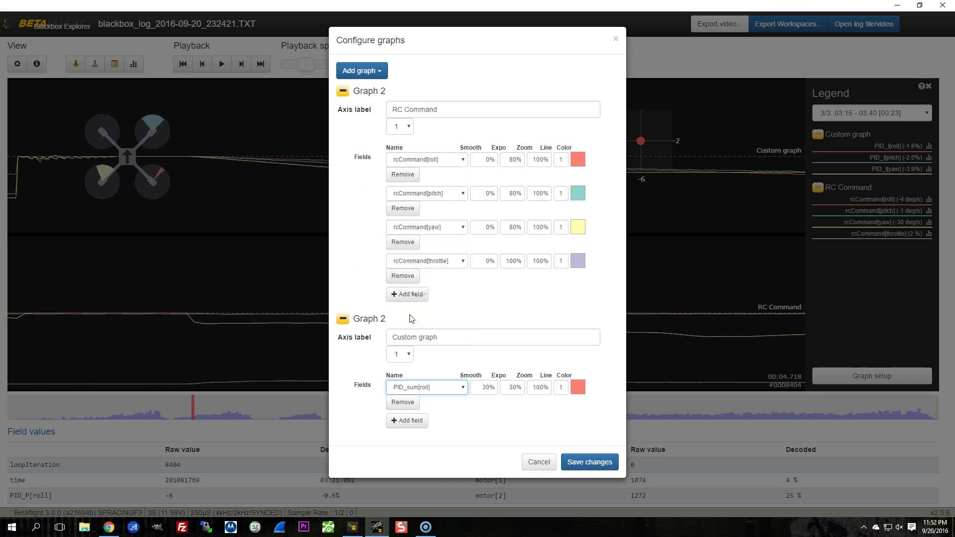
left_click(411, 388)
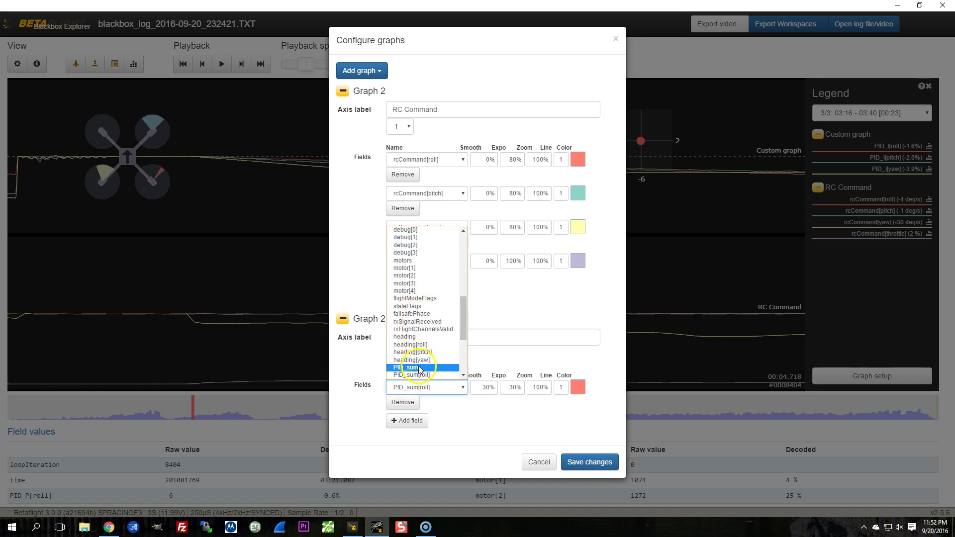
left_click(406, 367)
left_click(577, 460)
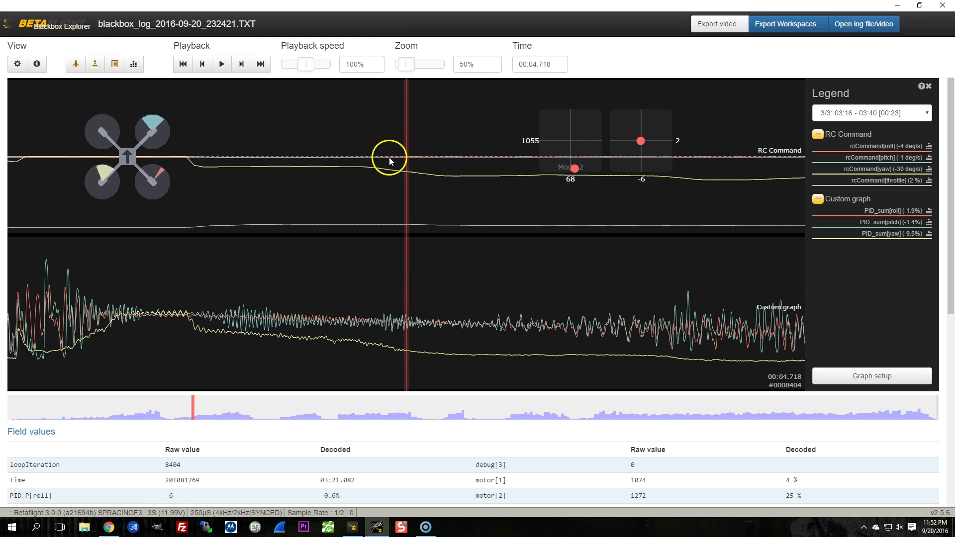
scroll(411, 158, "down", 5)
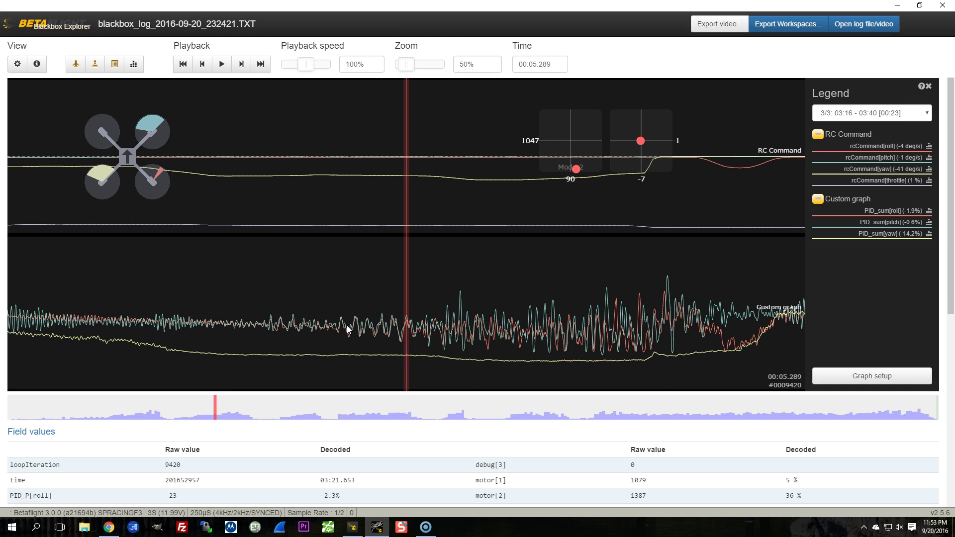
scroll(294, 261, "up", 3)
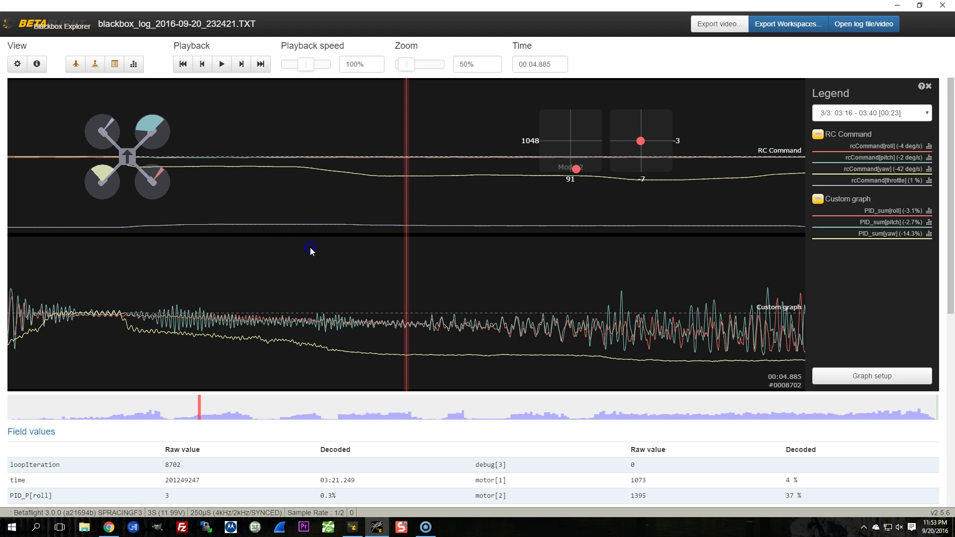
scroll(298, 248, "down", 1)
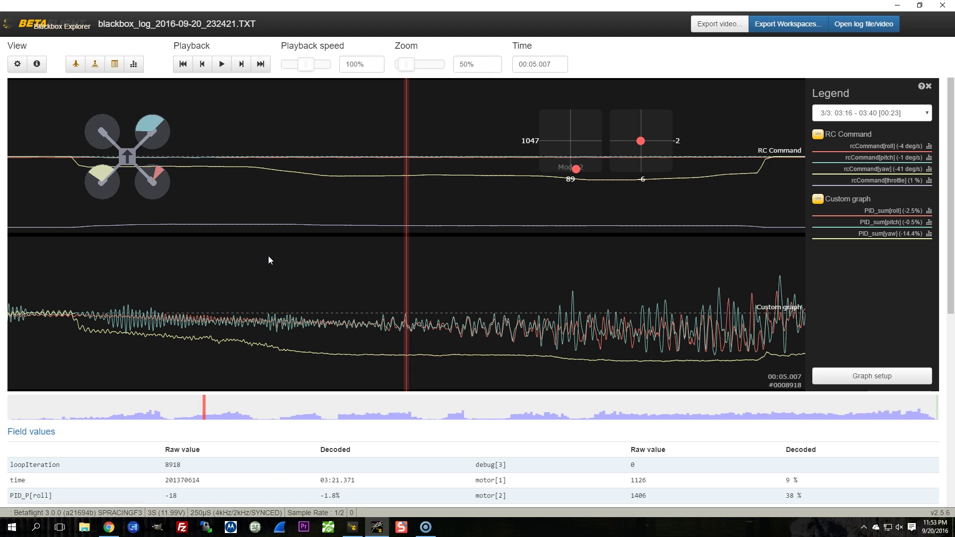
scroll(502, 332, "down", 3)
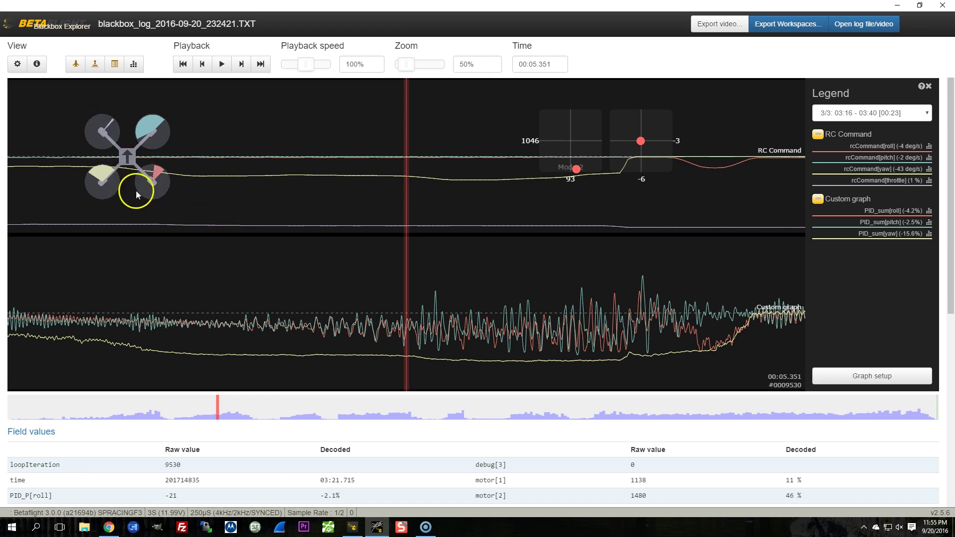
left_click(226, 221)
Rewind the log to about 00:04.399 and open the Configure graphs dialog
left_click_drag(226, 222, 299, 247)
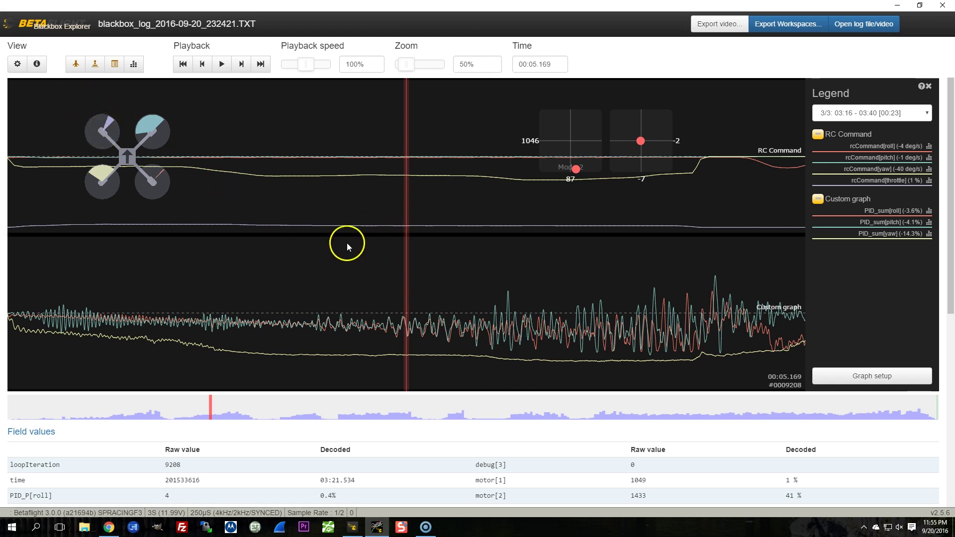
left_click_drag(479, 293, 422, 303)
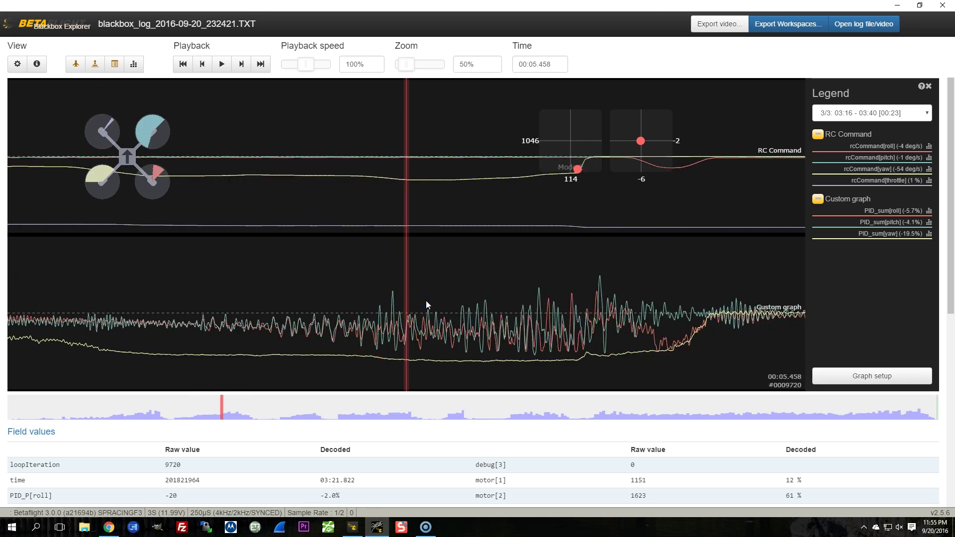
left_click_drag(389, 315, 467, 309)
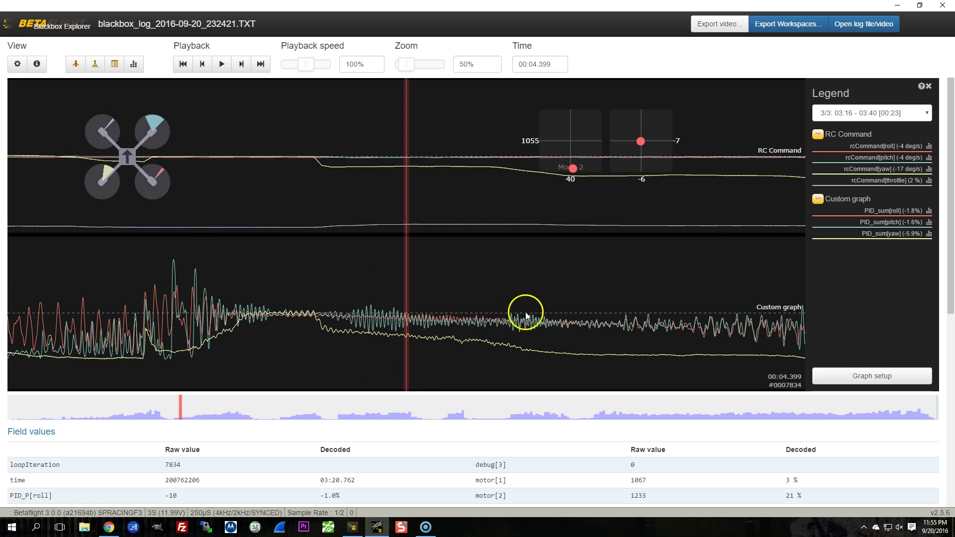
left_click(859, 376)
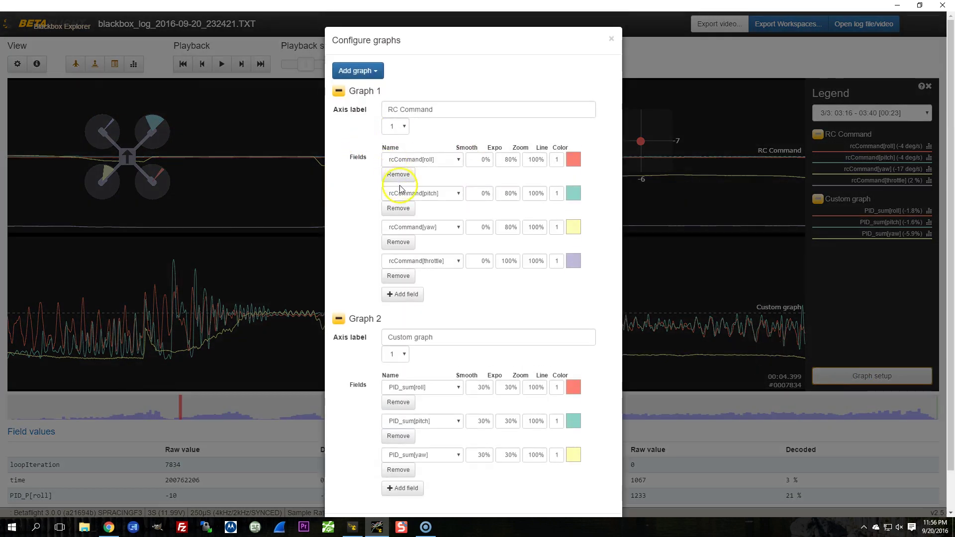
Remove every existing field and graph, then add one empty custom graph
left_click(400, 175)
left_click(399, 174)
left_click(399, 174)
left_click(399, 174)
left_click(398, 174)
left_click(398, 173)
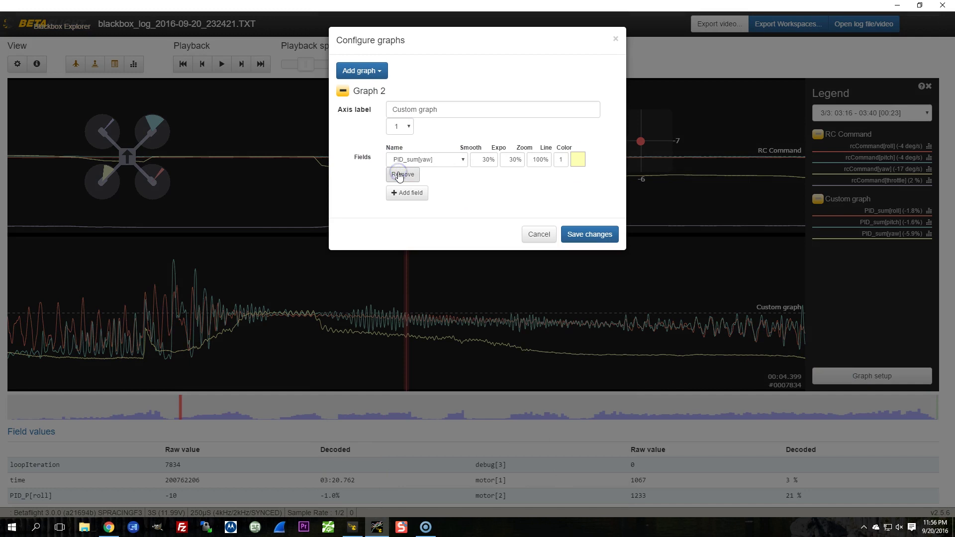
left_click(398, 173)
left_click(368, 73)
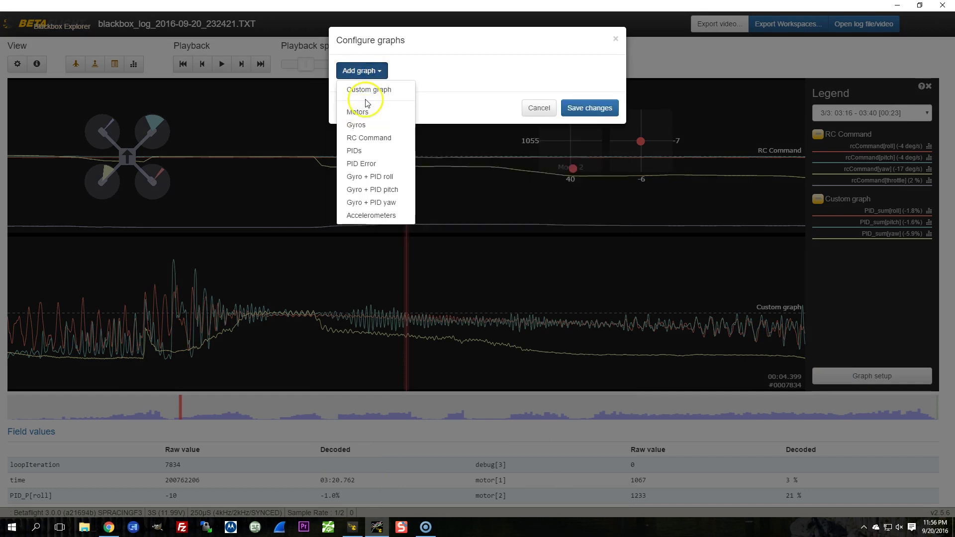
left_click(367, 89)
Set the custom graph's first two fields to gyro[yaw] and rcCommand[yaw]
left_click(401, 160)
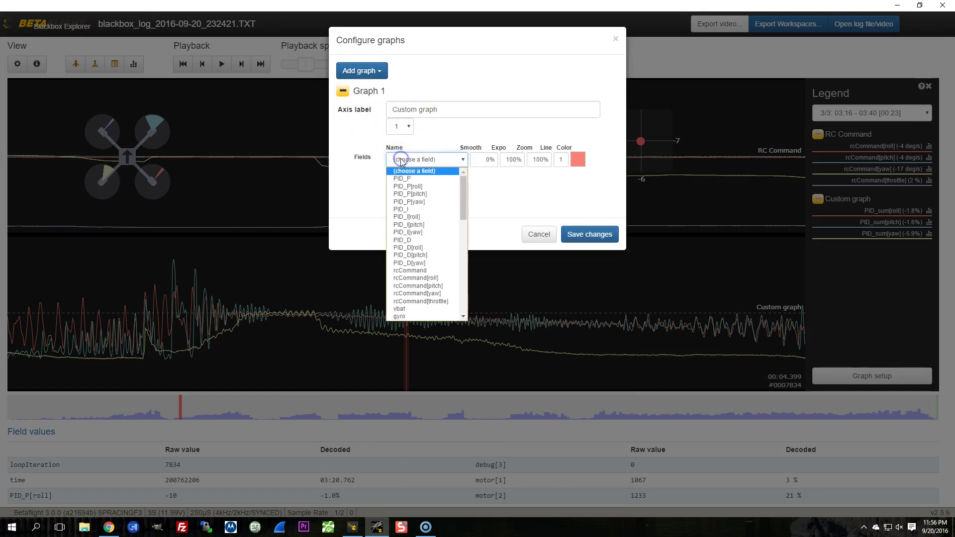
scroll(423, 243, "down", 5)
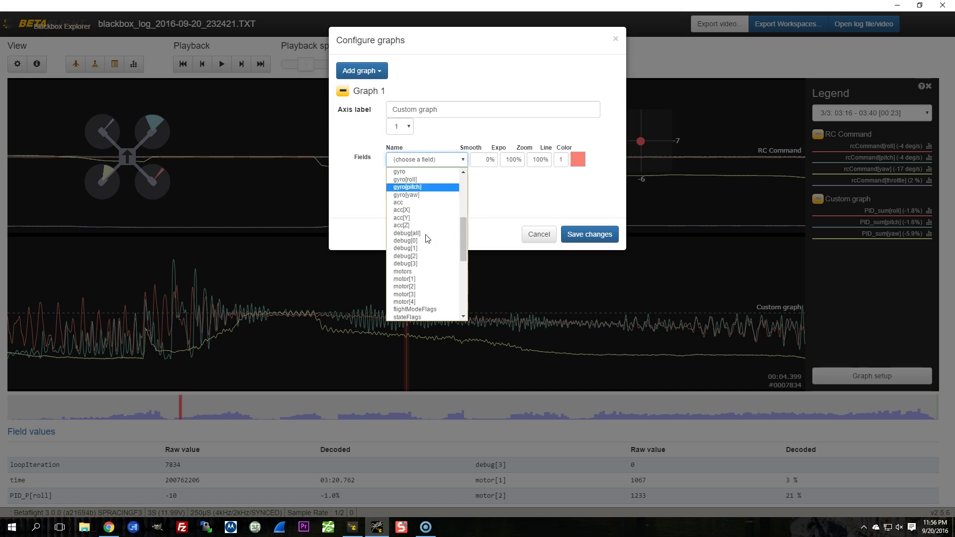
scroll(422, 251, "up", 2)
left_click(418, 240)
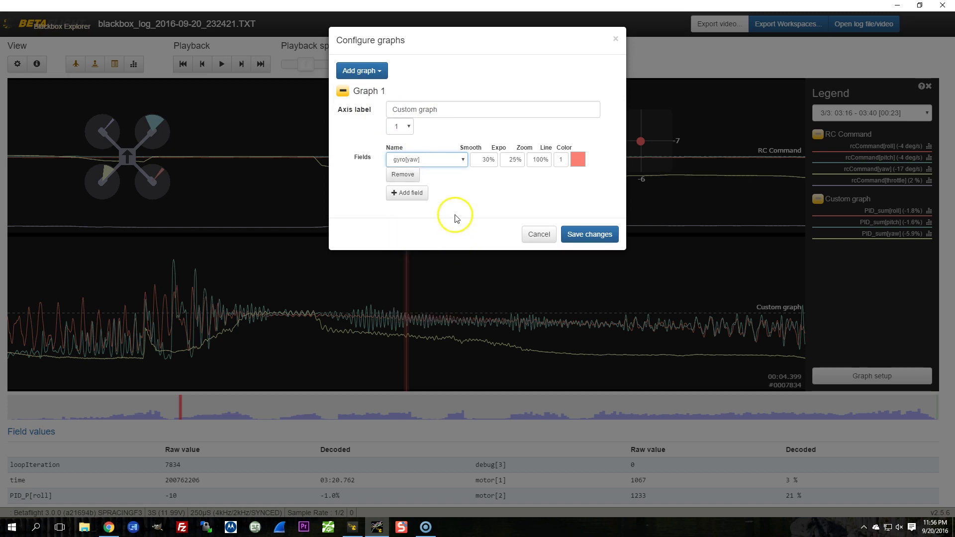
left_click(398, 195)
left_click(402, 207)
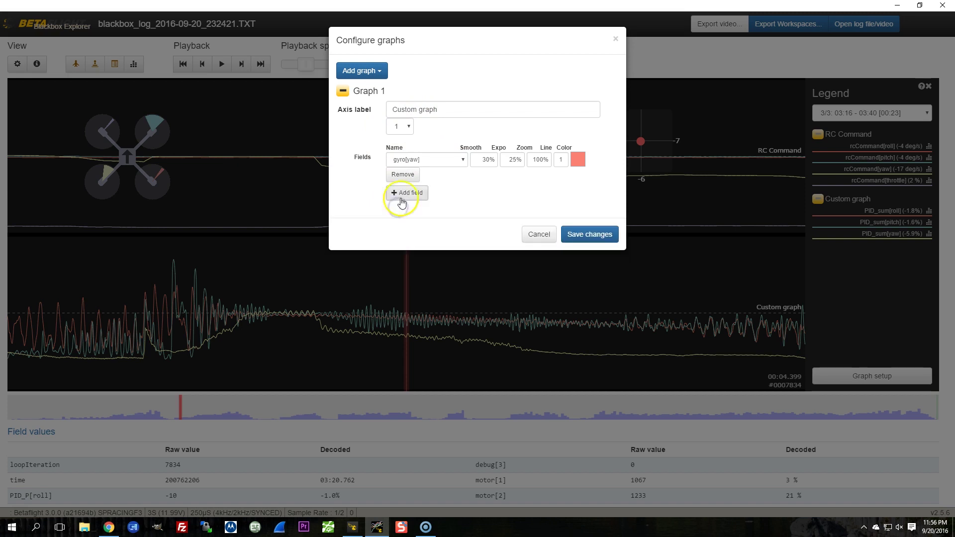
left_click(401, 197)
left_click(408, 197)
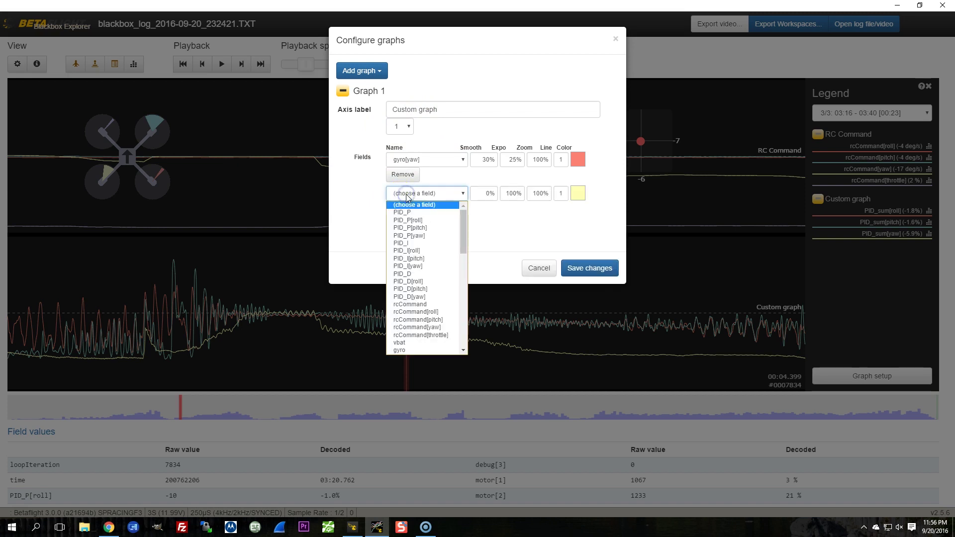
left_click(423, 327)
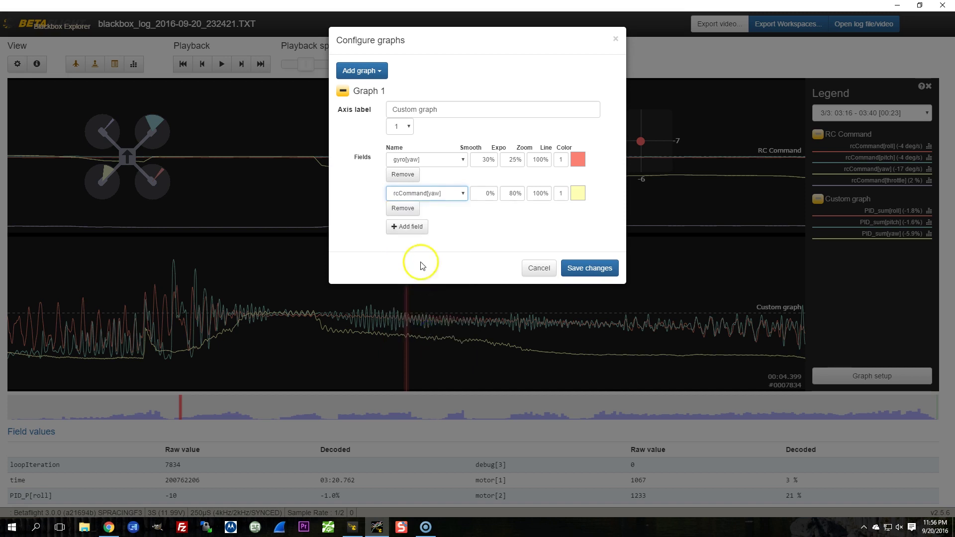
Add PID_sum[yaw] as the third field and save the yaw graph layout
left_click(424, 194)
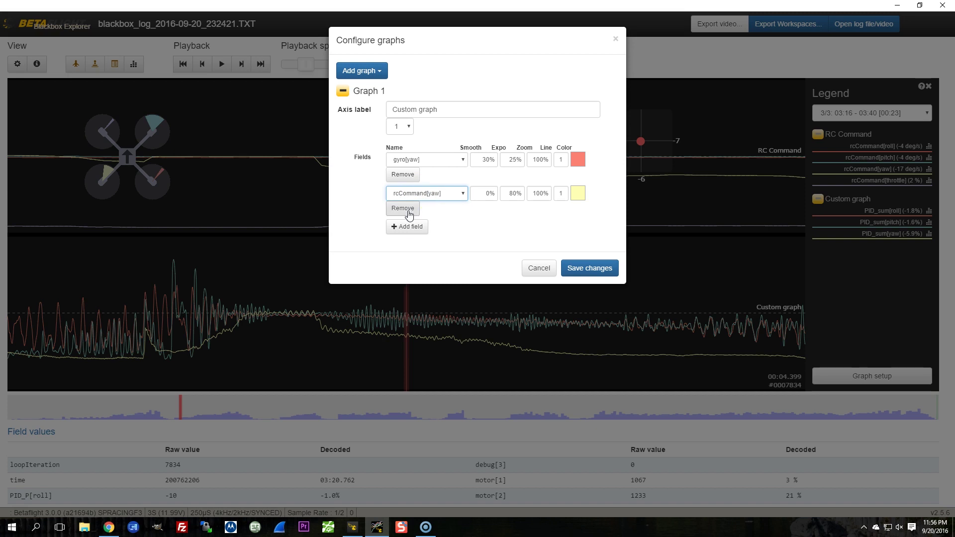
left_click(406, 226)
left_click(400, 227)
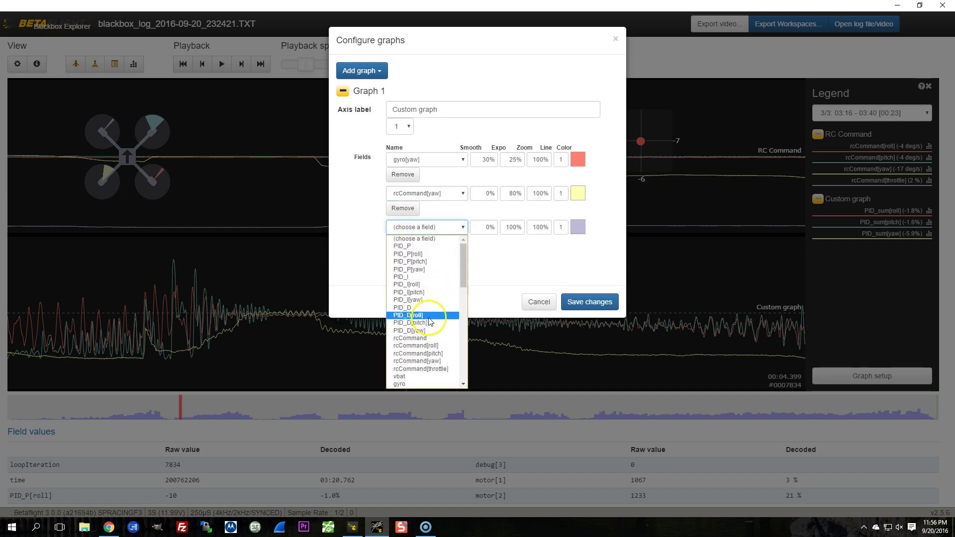
scroll(428, 304, "down", 4)
scroll(426, 313, "down", 8)
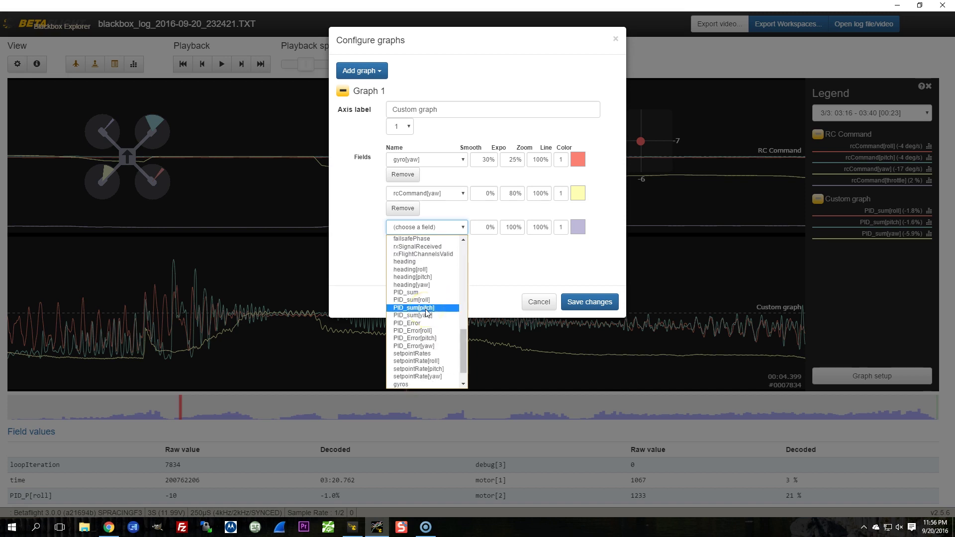
scroll(425, 321, "up", 3)
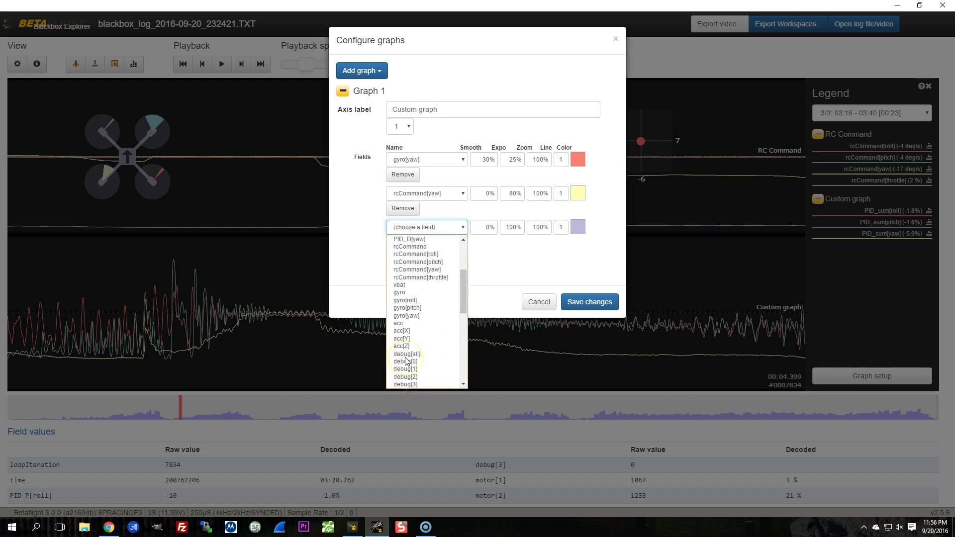
scroll(412, 338, "down", 3)
left_click(413, 292)
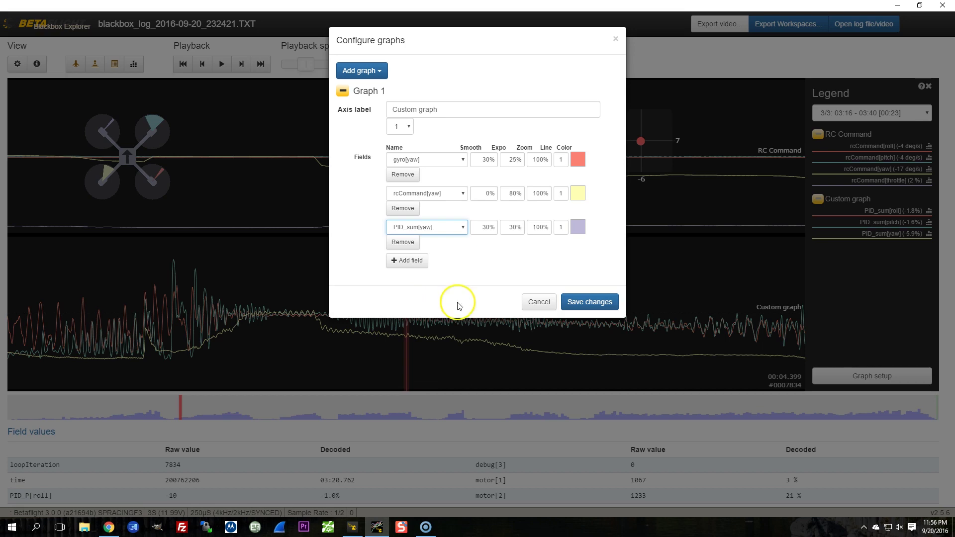
left_click(584, 297)
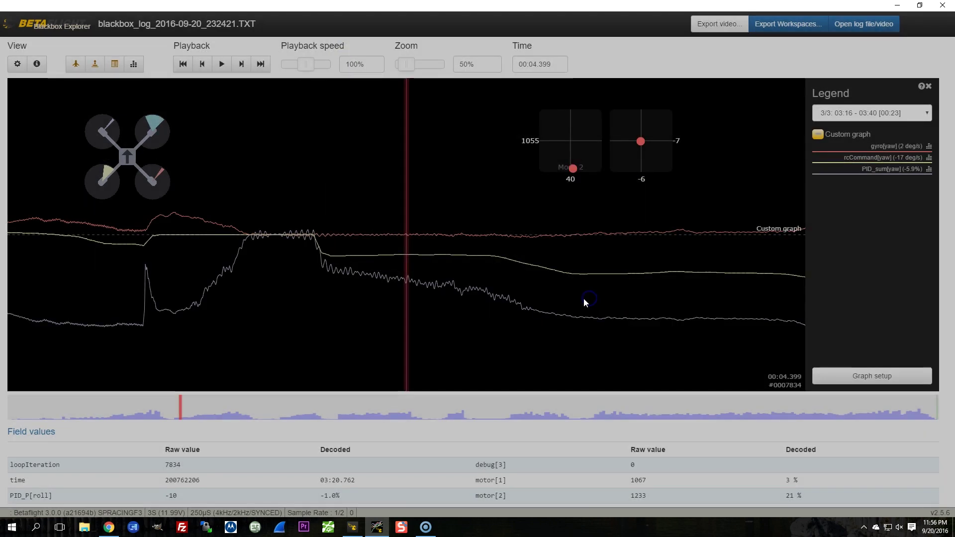
mouse_move(418, 335)
left_mouse_down()
mouse_move(859, 320)
mouse_move(374, 293)
left_mouse_up()
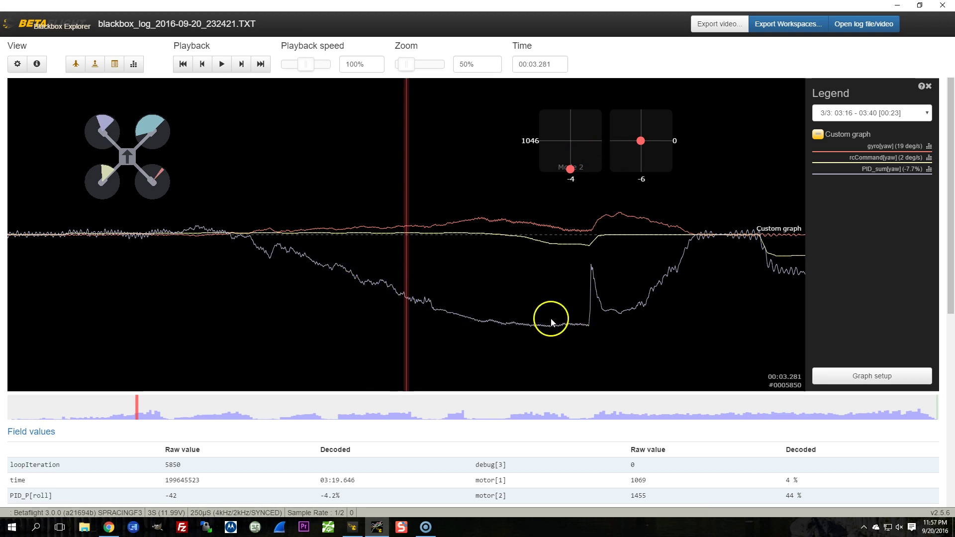
left_click_drag(631, 328, 518, 337)
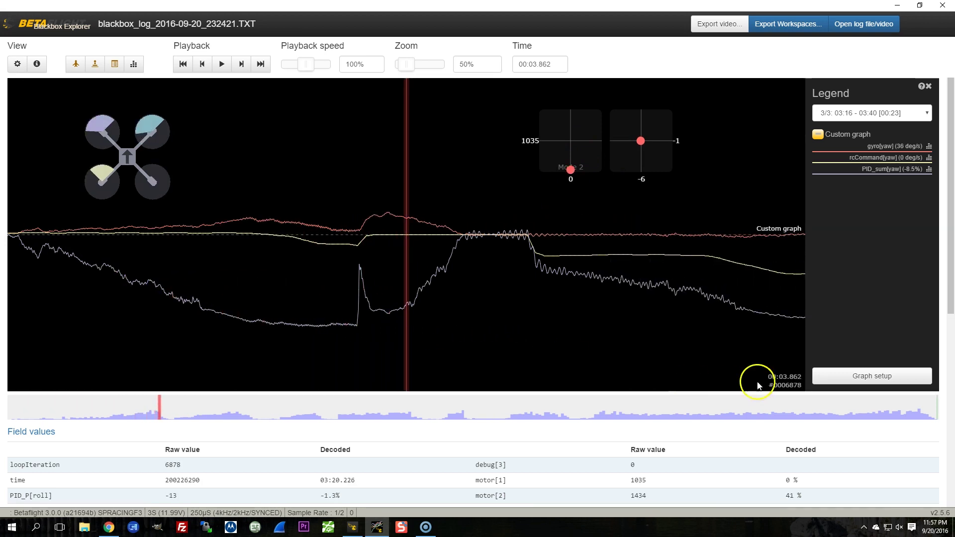
mouse_move(756, 380)
left_mouse_down()
mouse_move(585, 362)
mouse_move(416, 369)
left_mouse_up()
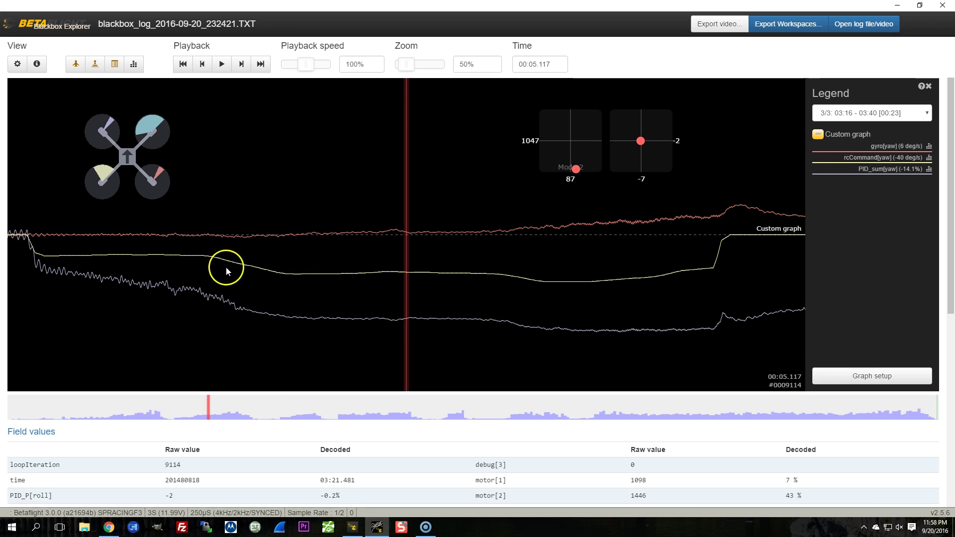
left_click_drag(246, 270, 225, 280)
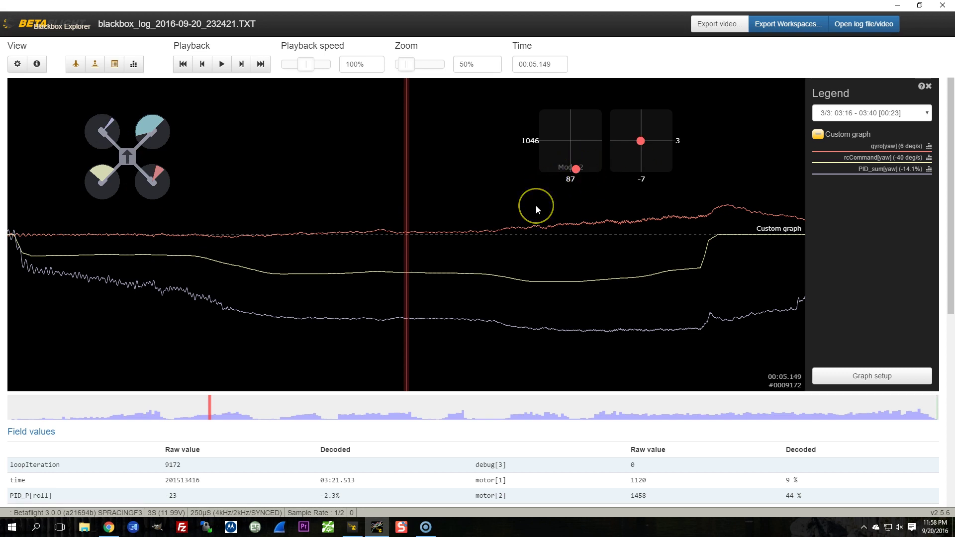
left_click_drag(541, 217, 480, 230)
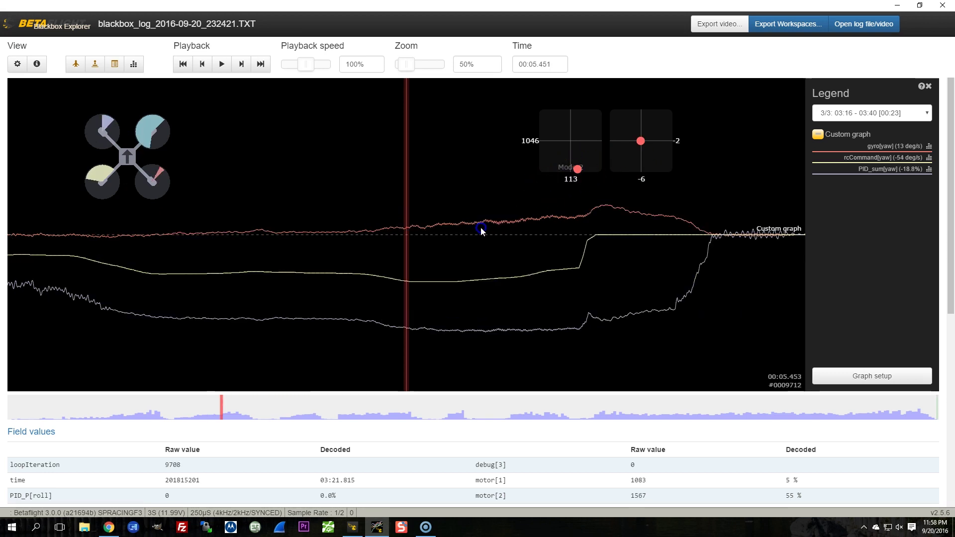
left_click_drag(365, 252, 586, 260)
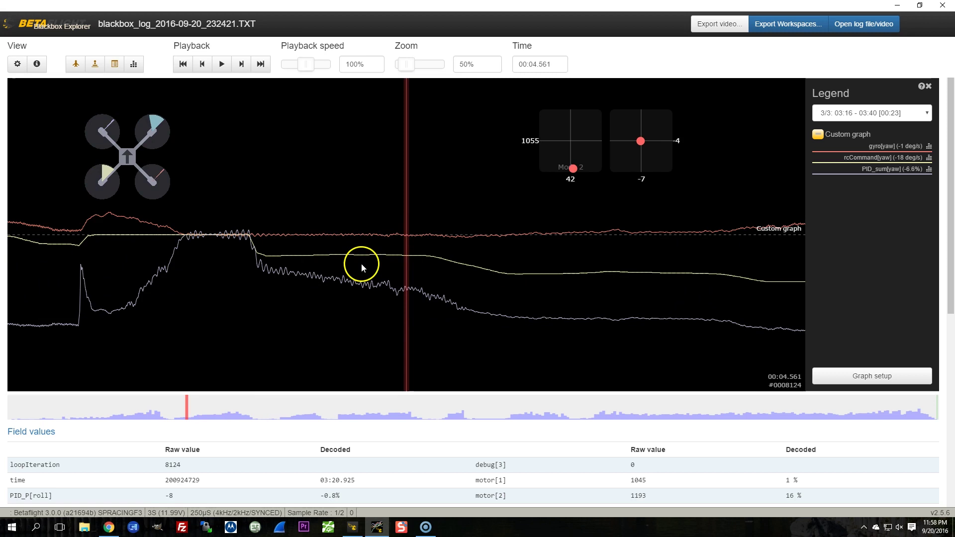